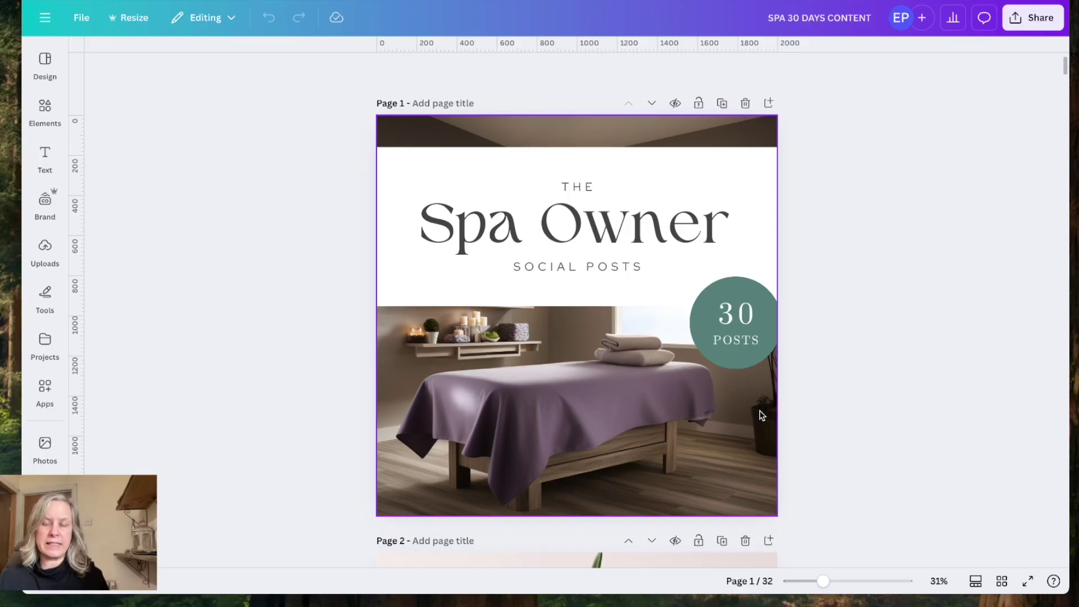
Review the spa design's pages, checking the purple Aromatherapy text group's colours on page 2.
scroll(762, 416, "down", 7)
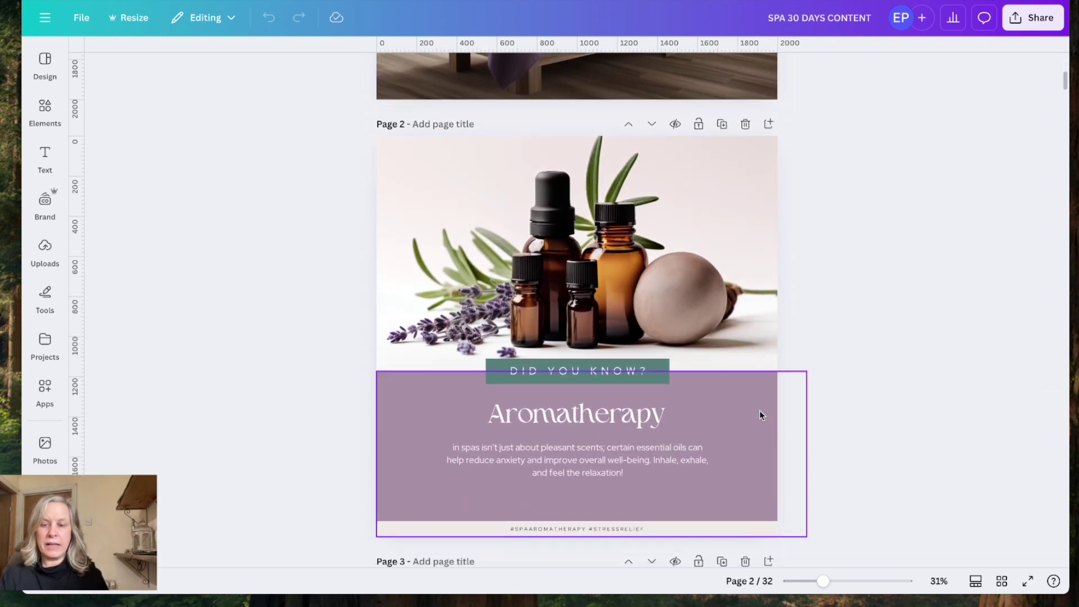
left_click(759, 399)
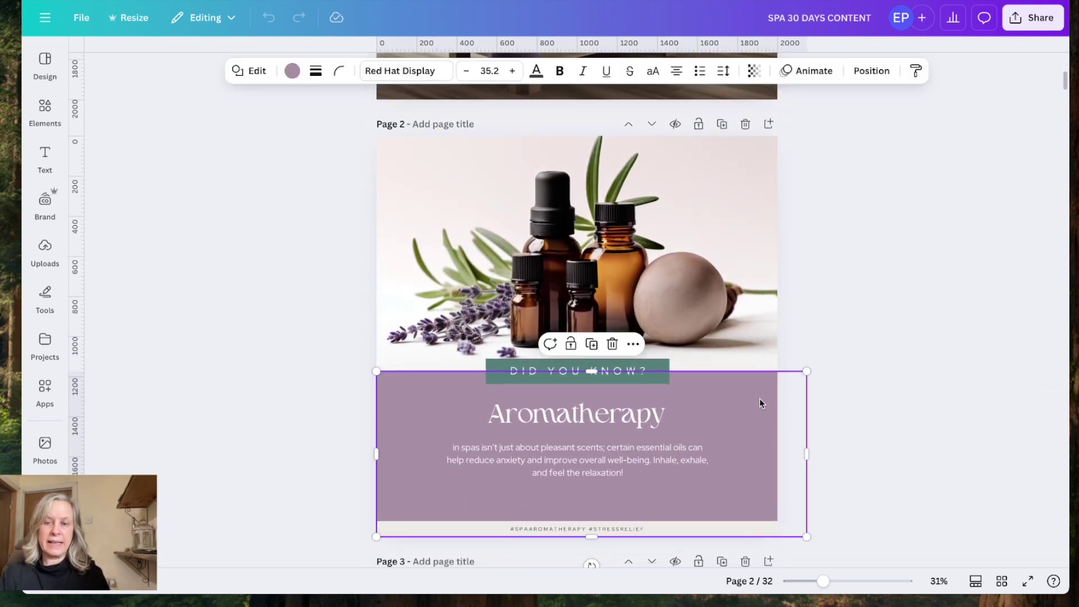
left_click(292, 70)
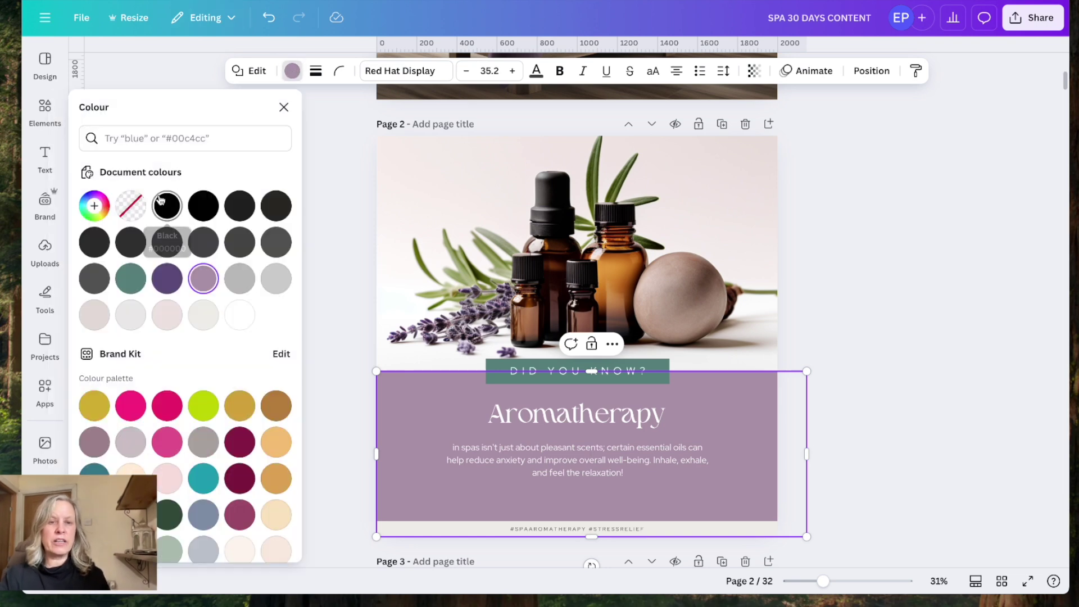
left_click(561, 425)
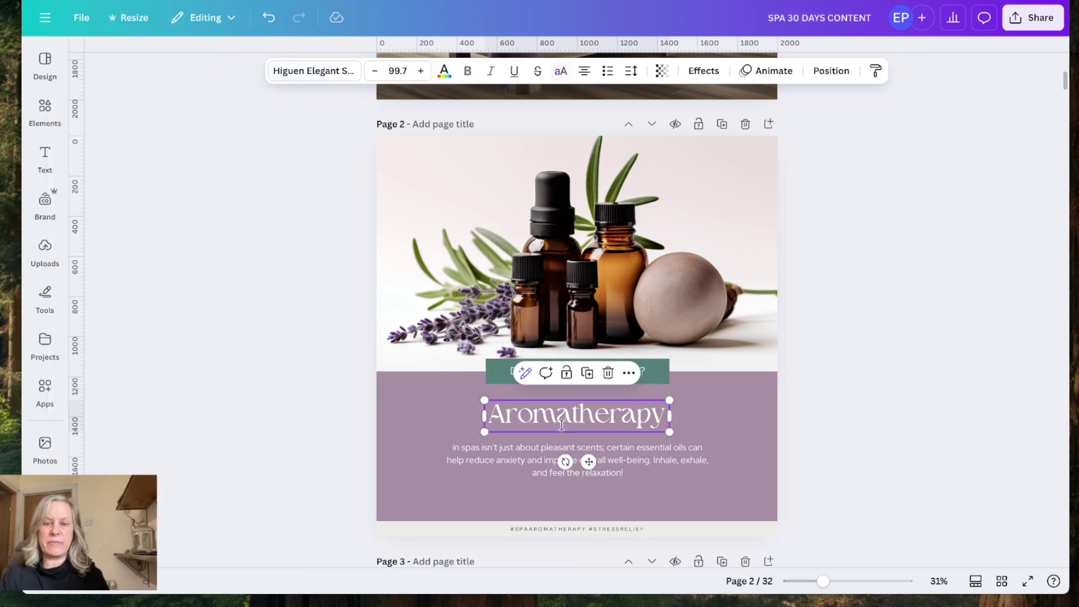
left_click(896, 351)
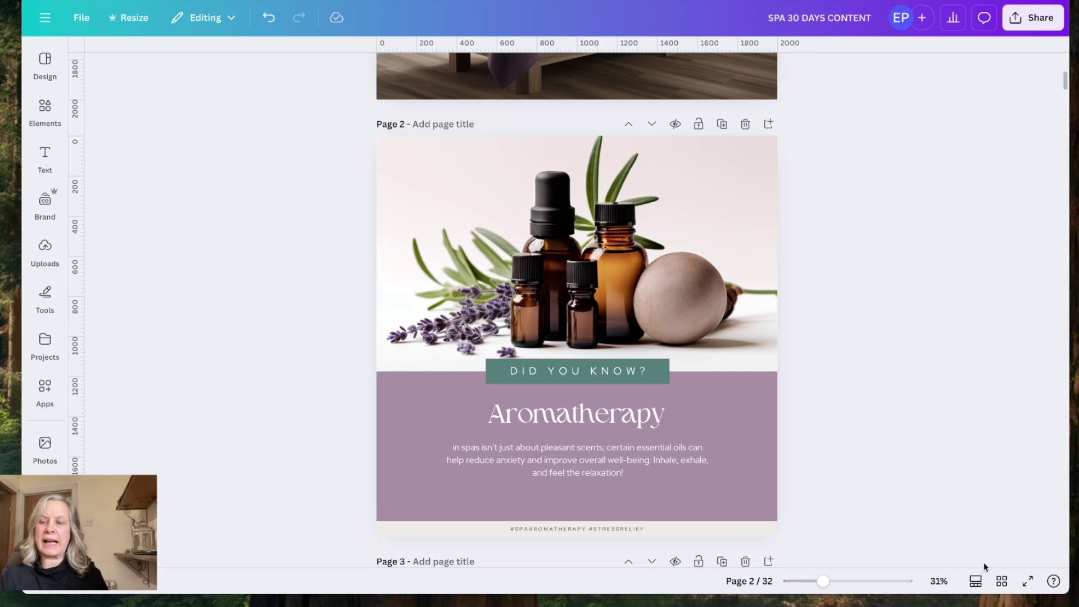
left_click(1002, 581)
scroll(826, 500, "down", 5)
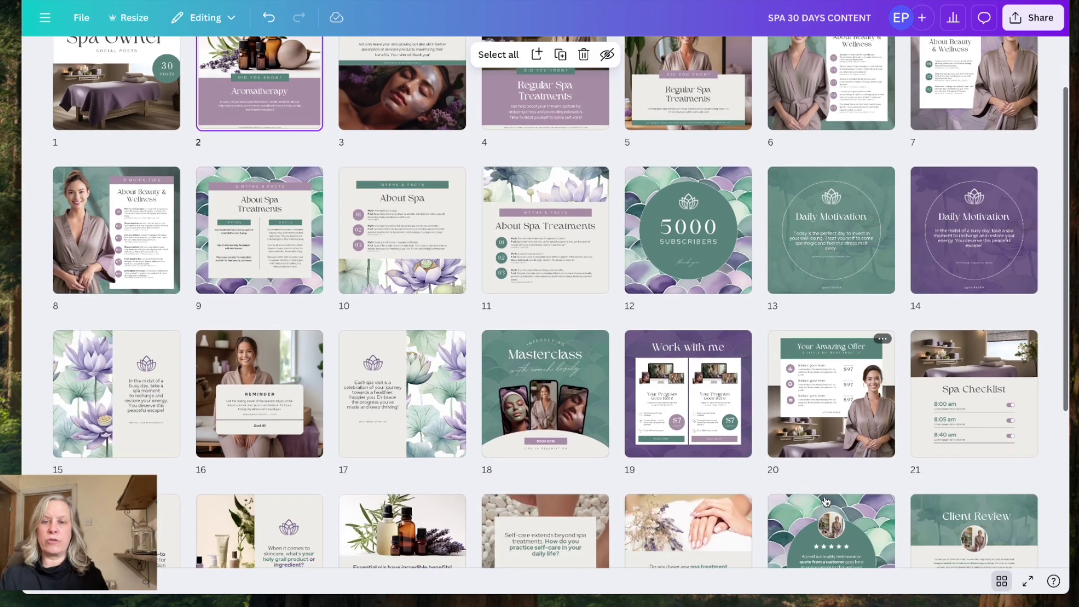
scroll(823, 501, "up", 6)
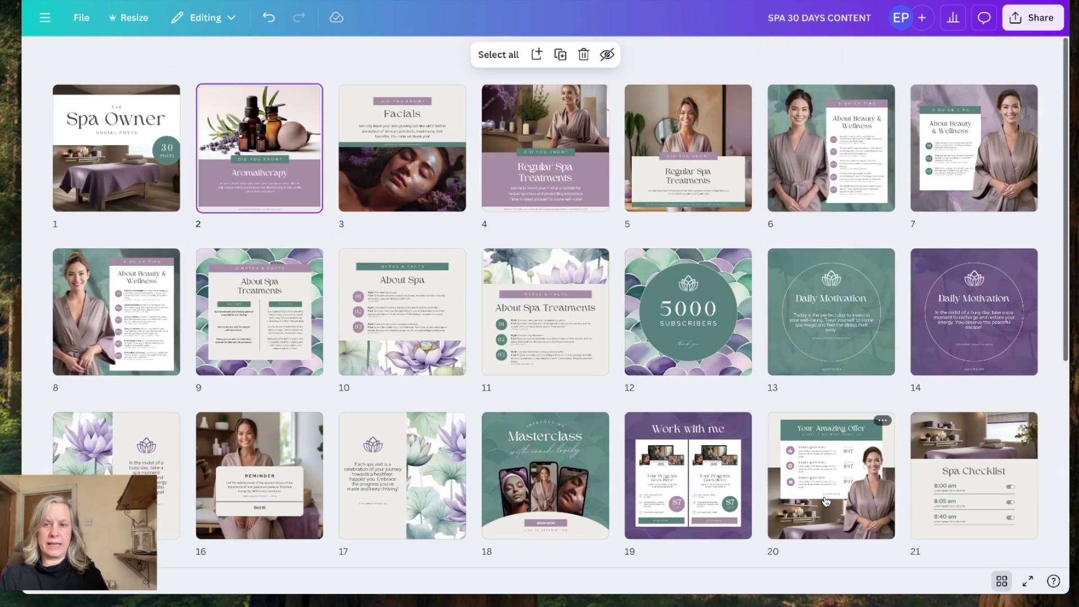
left_click(1002, 581)
scroll(925, 374, "up", 5)
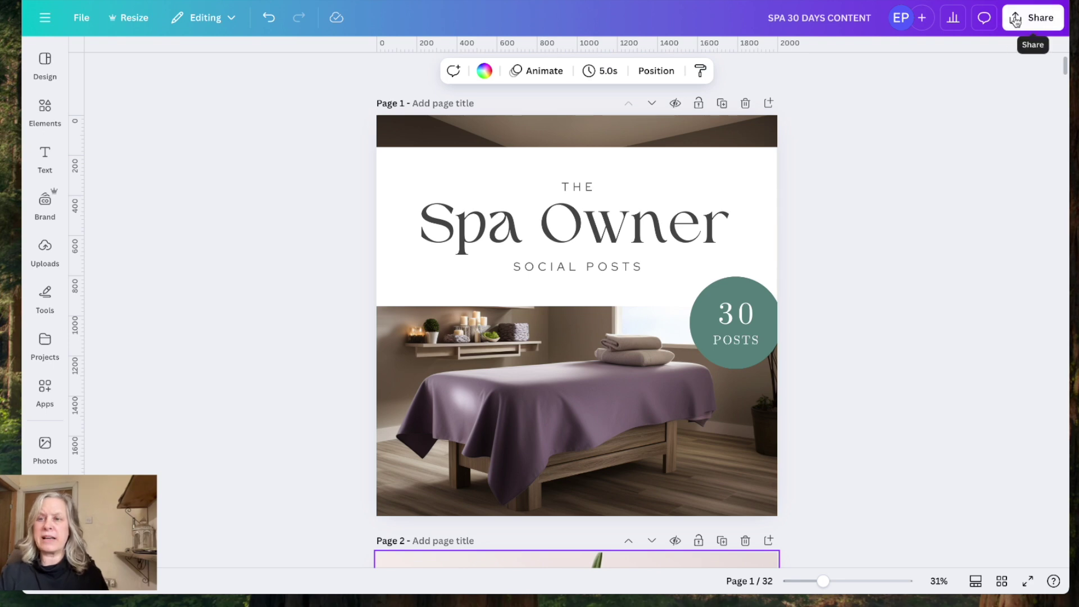
Create a template link for the SPA 30 DAYS CONTENT design and copy it.
left_click(1015, 19)
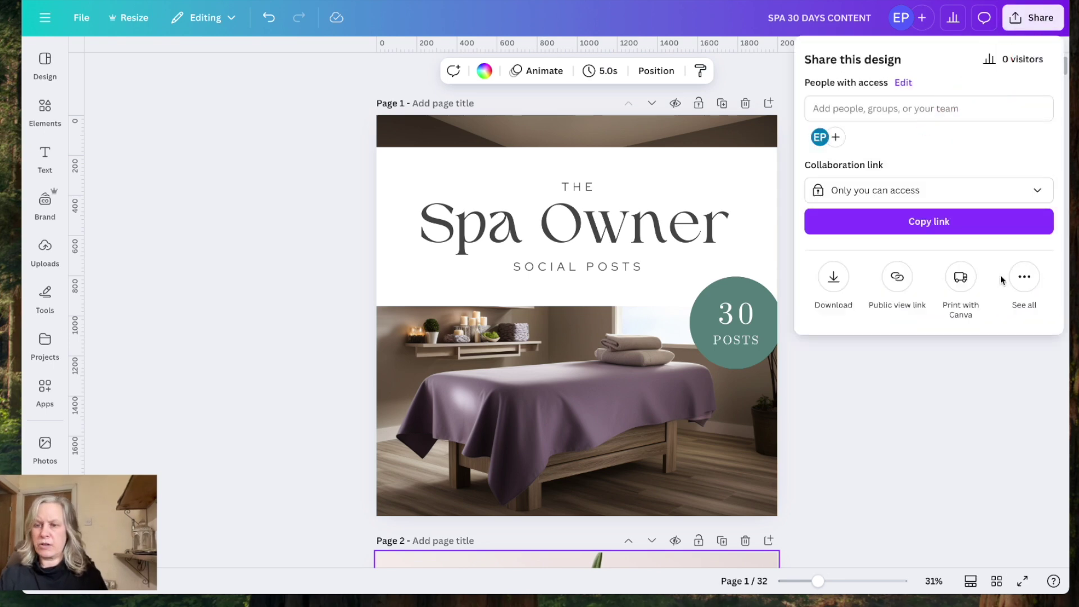
left_click(1024, 277)
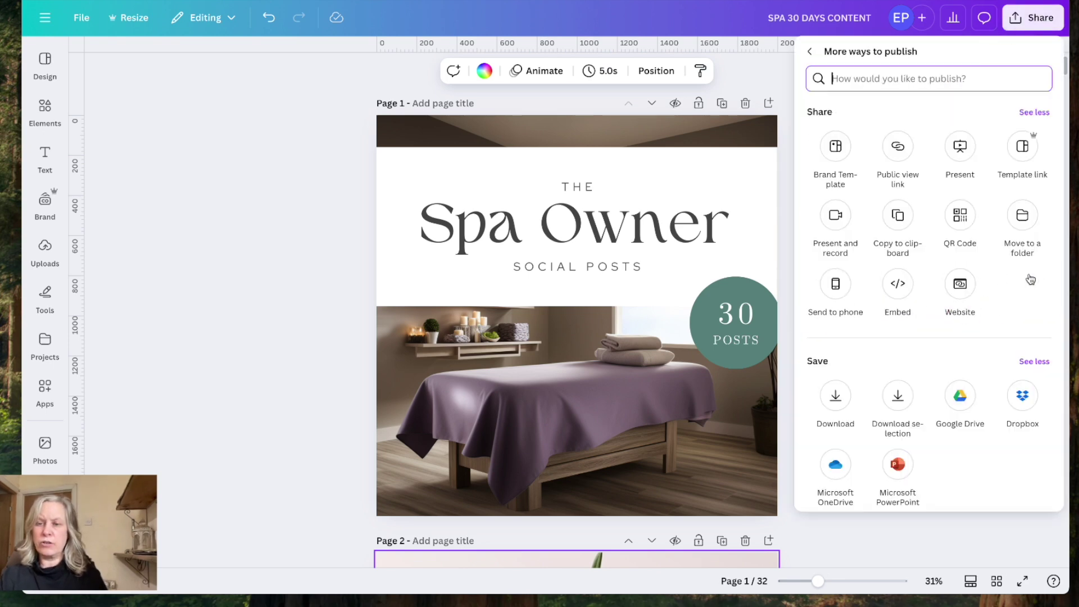
left_click(1022, 151)
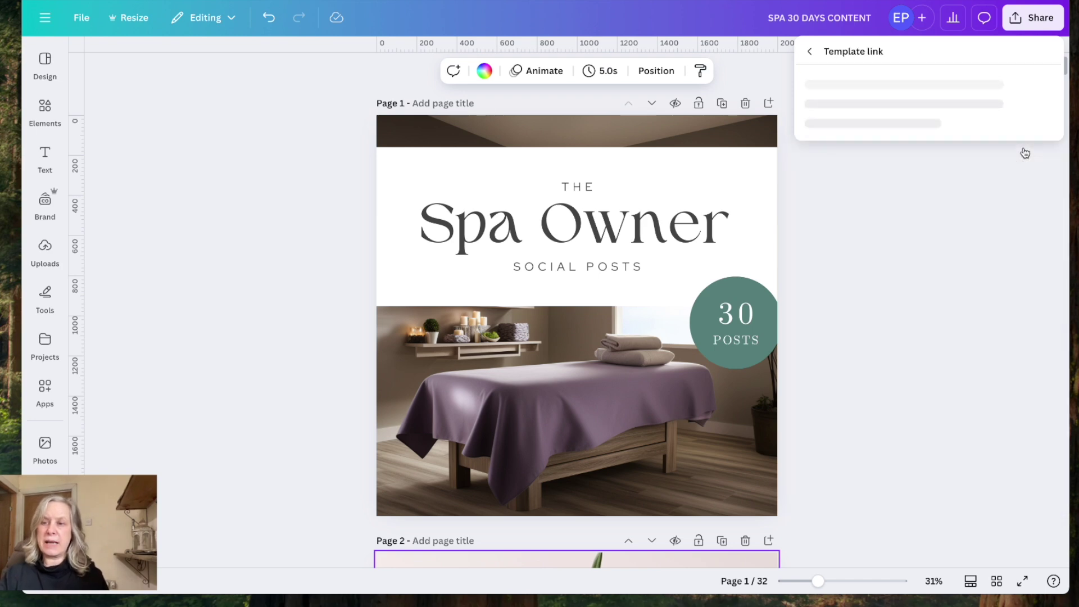
left_click(919, 316)
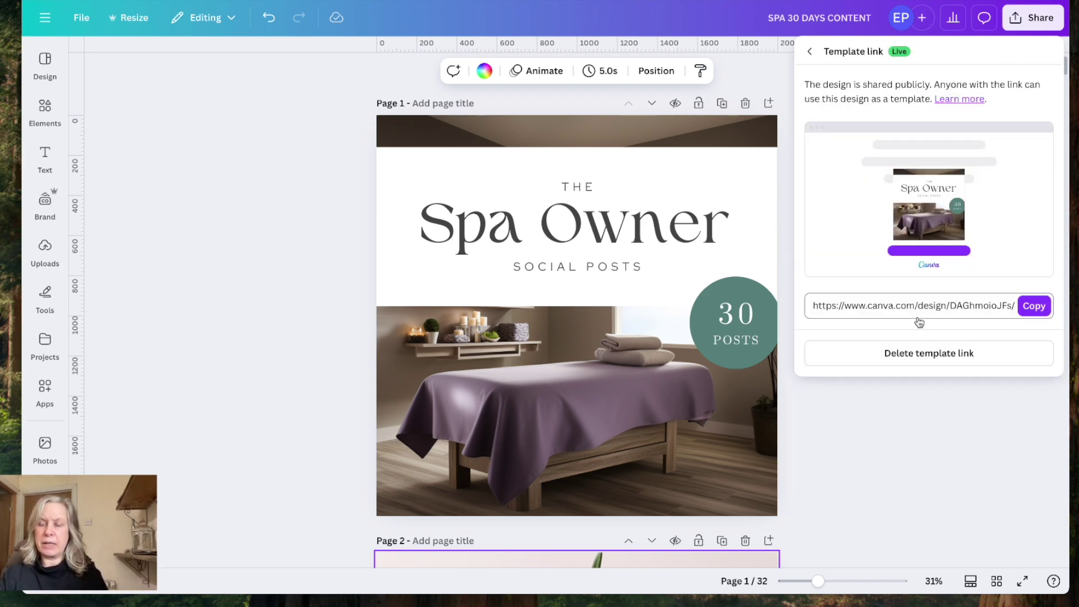
left_click(1024, 305)
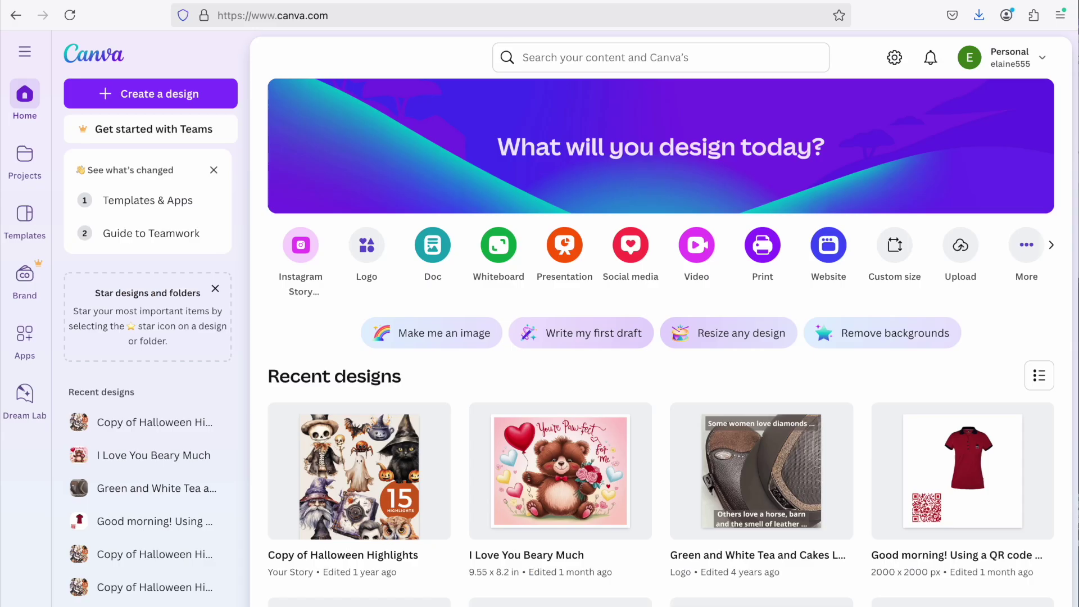
Open the copied template link's share page in the browser.
left_click(378, 25)
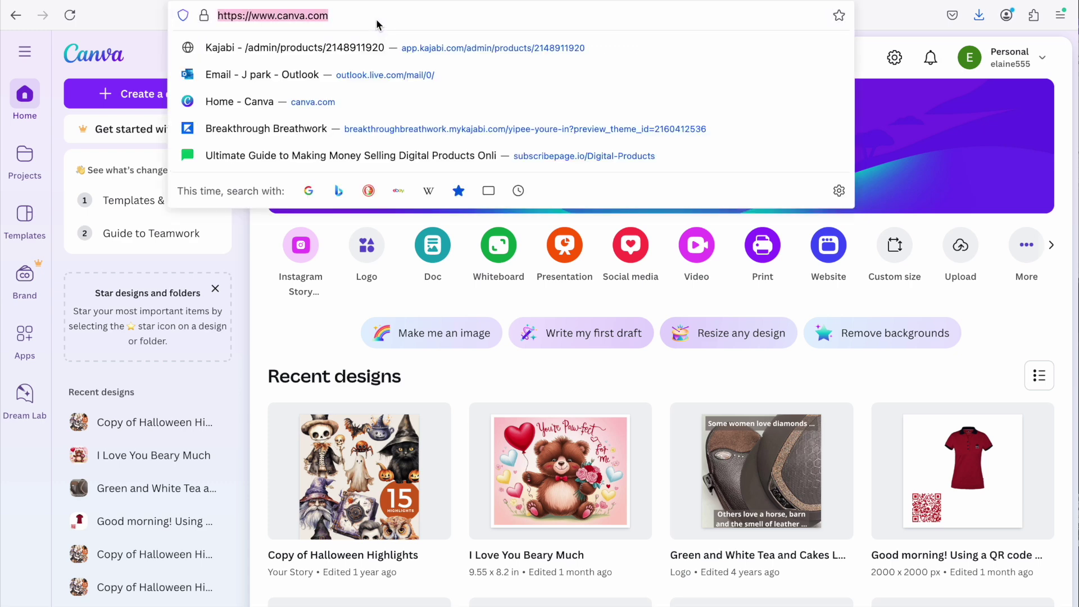
key("ctrl+v")
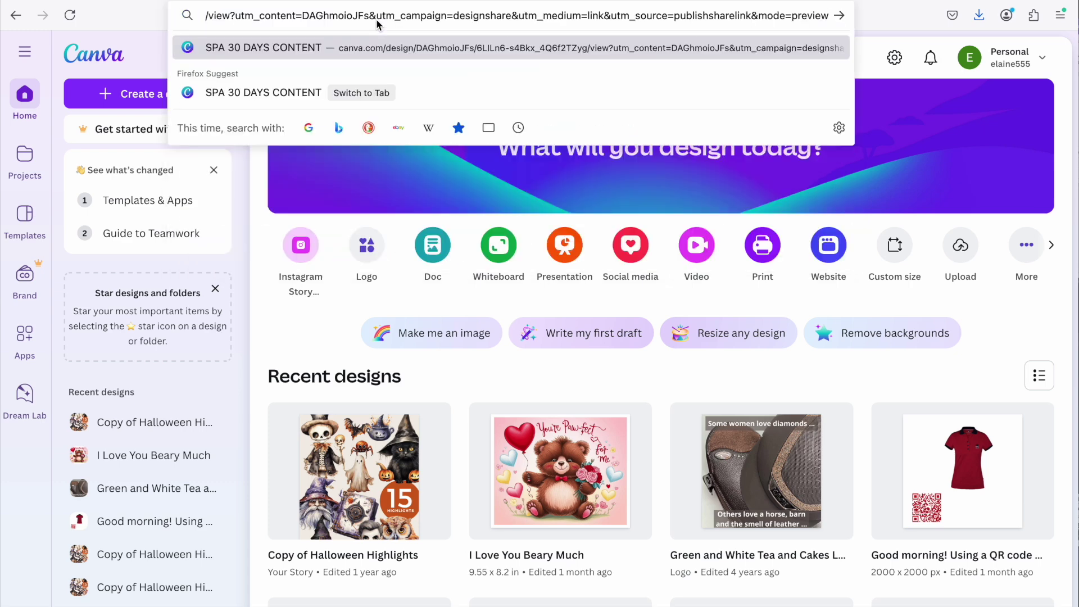
key("Return")
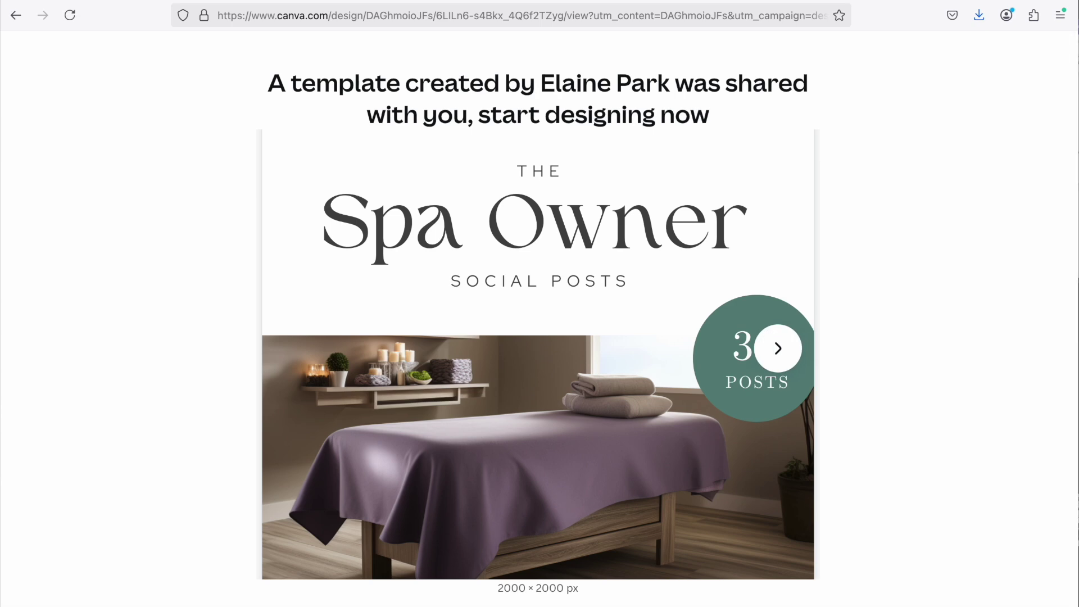
scroll(534, 196, "down", 2)
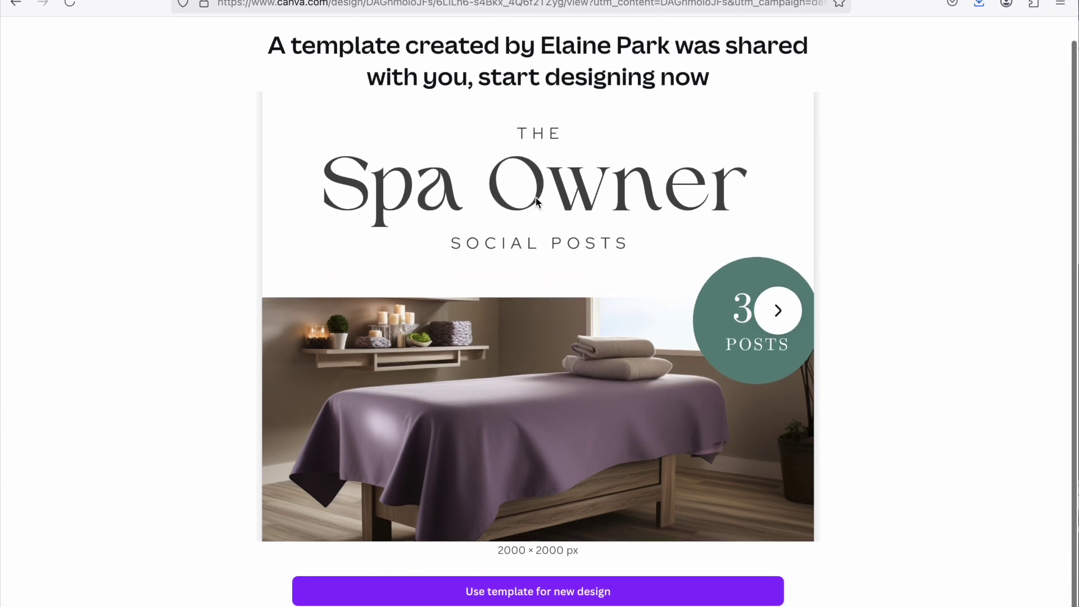
scroll(543, 141, "down", 1)
Make a new design from the shared template, then return to the Canva home page.
left_click(602, 589)
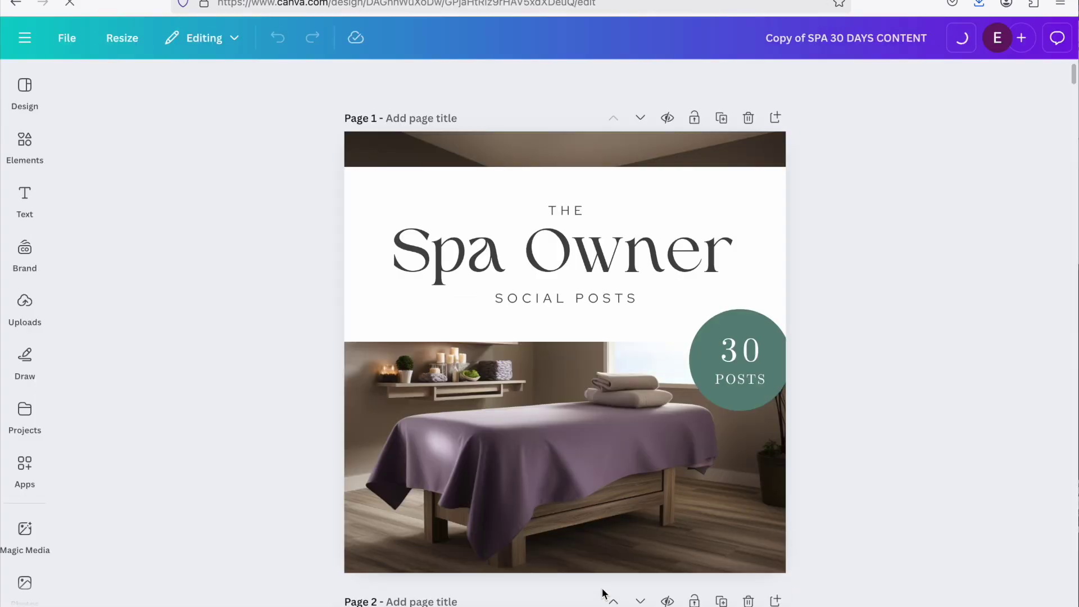
left_click(25, 38)
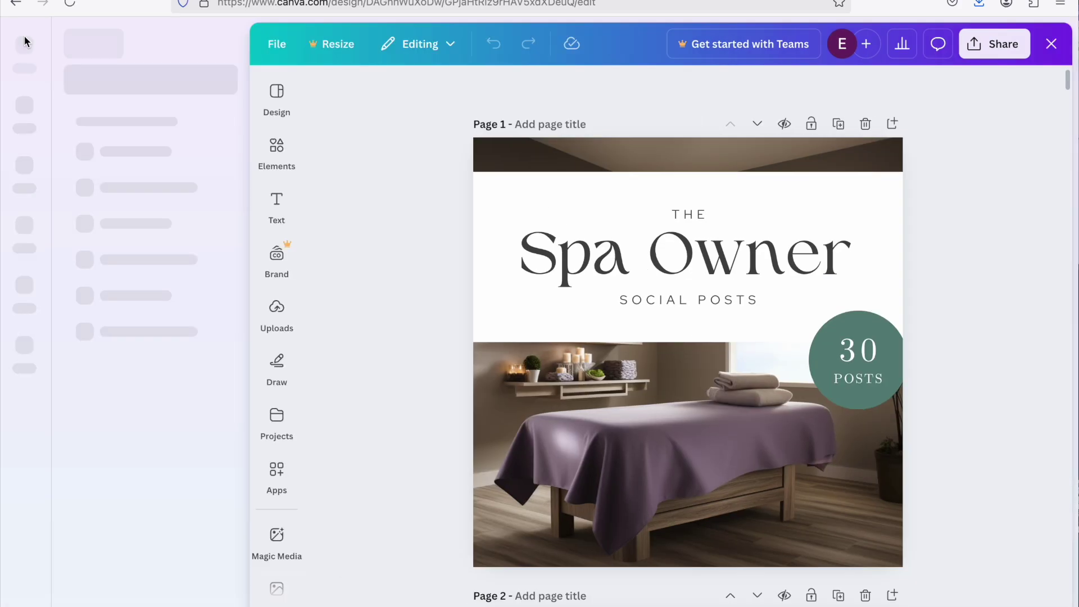
left_click(25, 79)
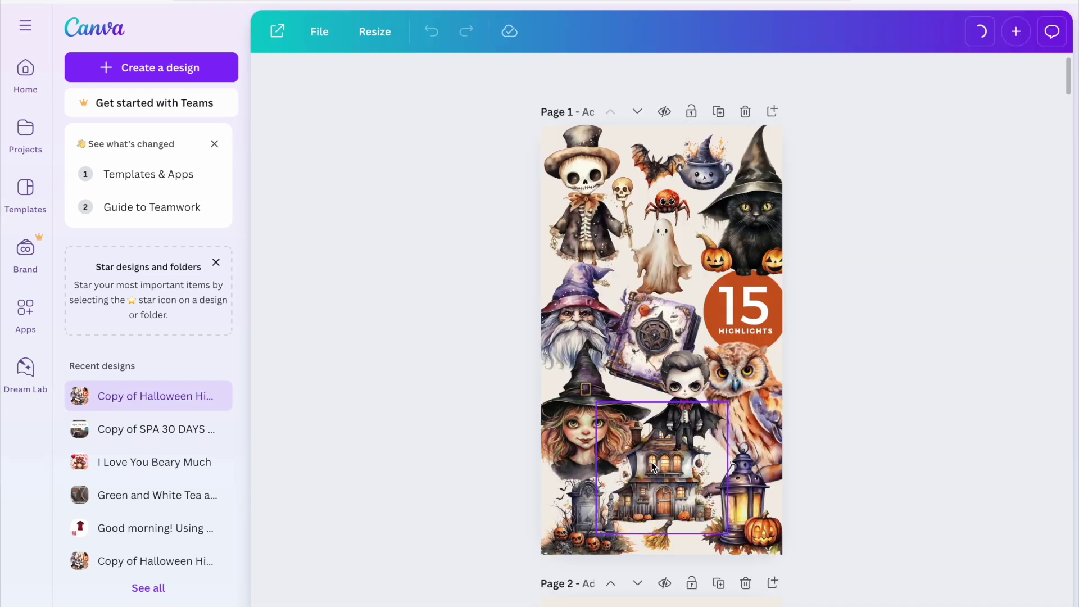
Copy the live template link of the Copy of Halloween Highlights design.
scroll(651, 461, "down", 15)
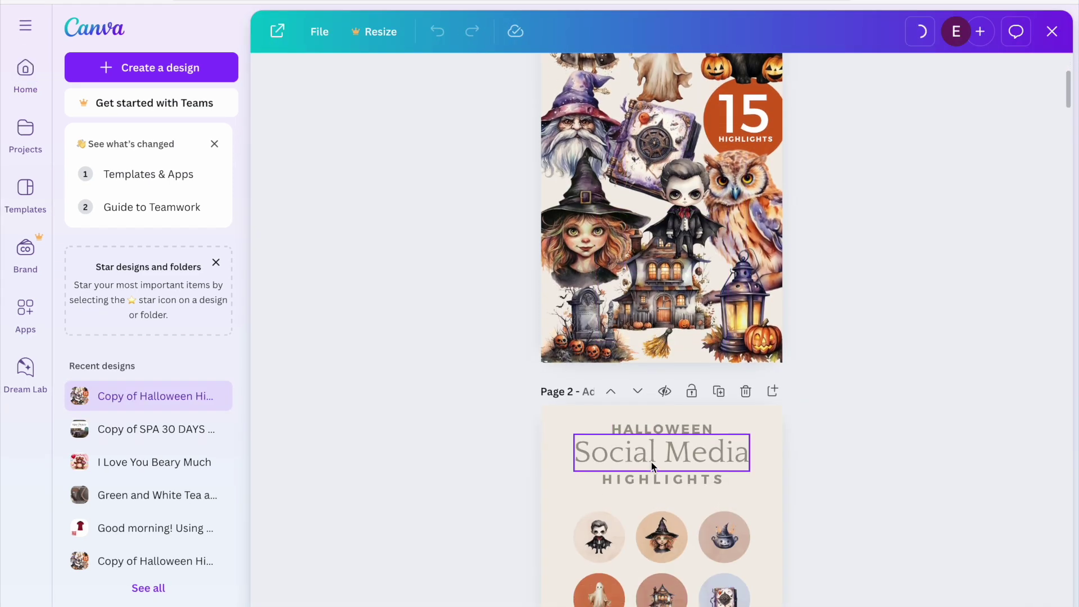
scroll(651, 461, "up", 10)
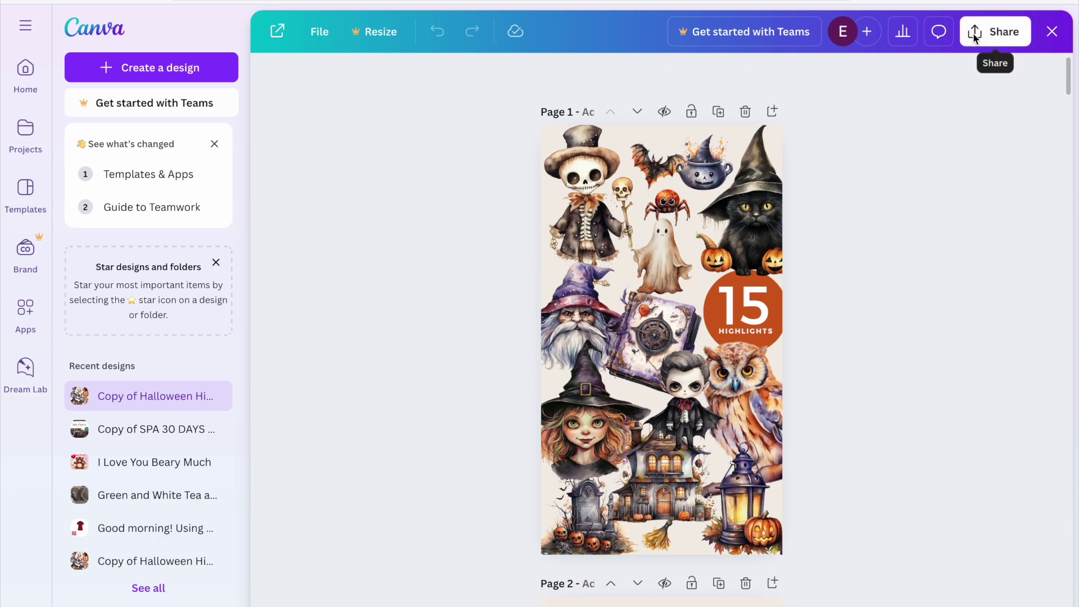
left_click(972, 32)
left_click(874, 331)
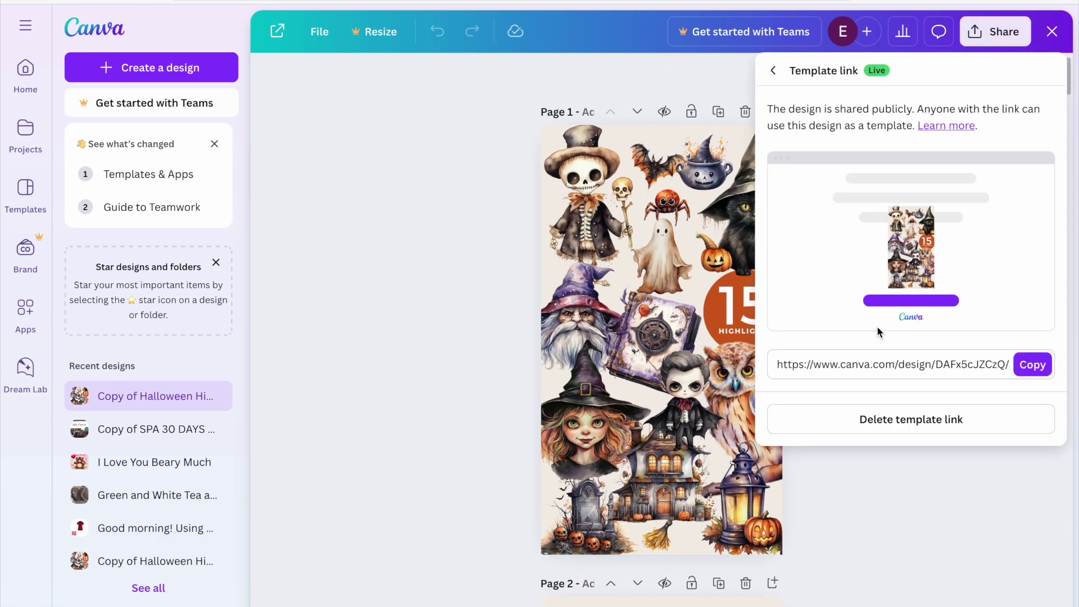
left_click(1028, 365)
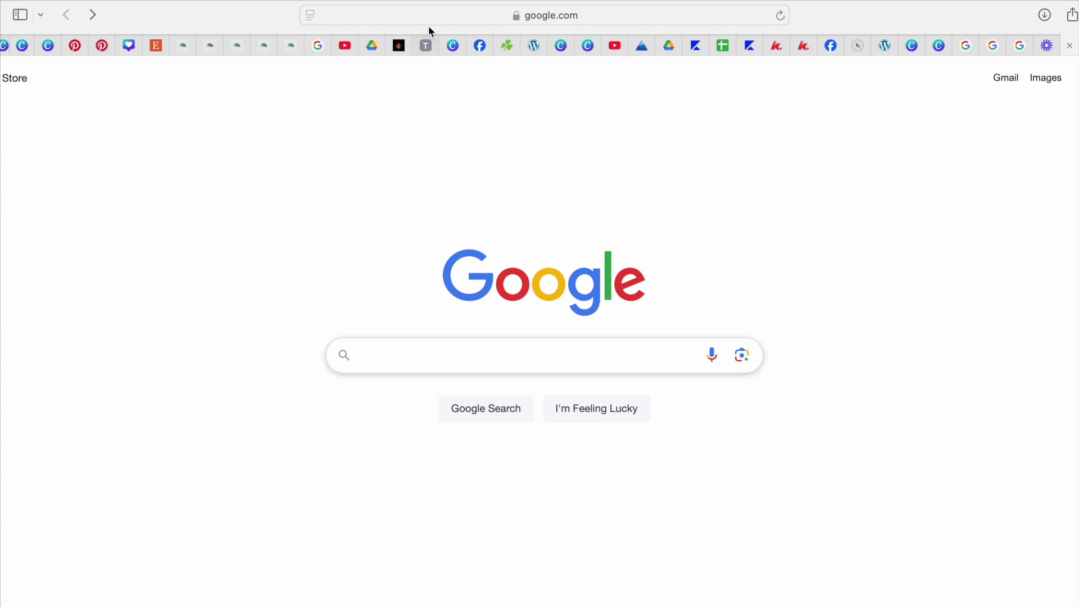
Load the copied Halloween template link in the browser address bar.
left_click(432, 15)
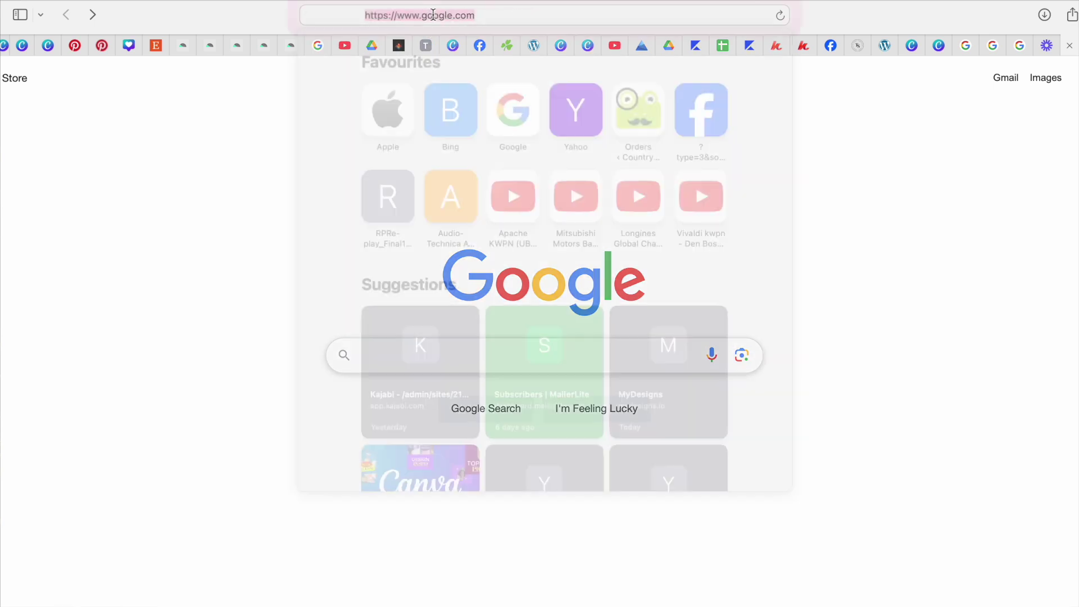
key("cmd+v")
key("Return")
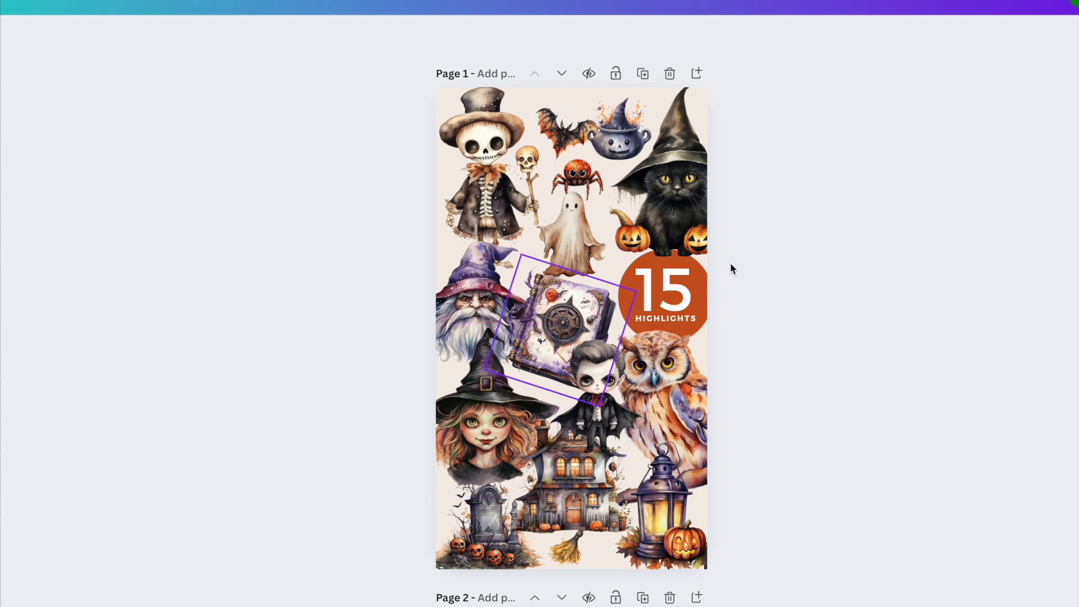
Open the LINKS Page Template design from the home page's recent designs.
scroll(647, 196, "down", 15)
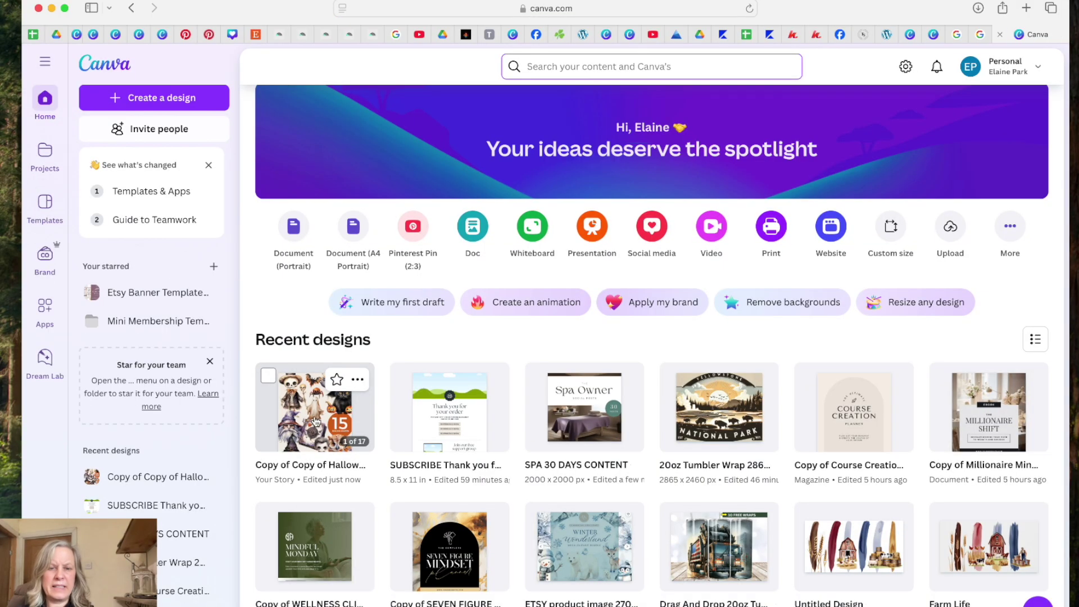
left_click(316, 421)
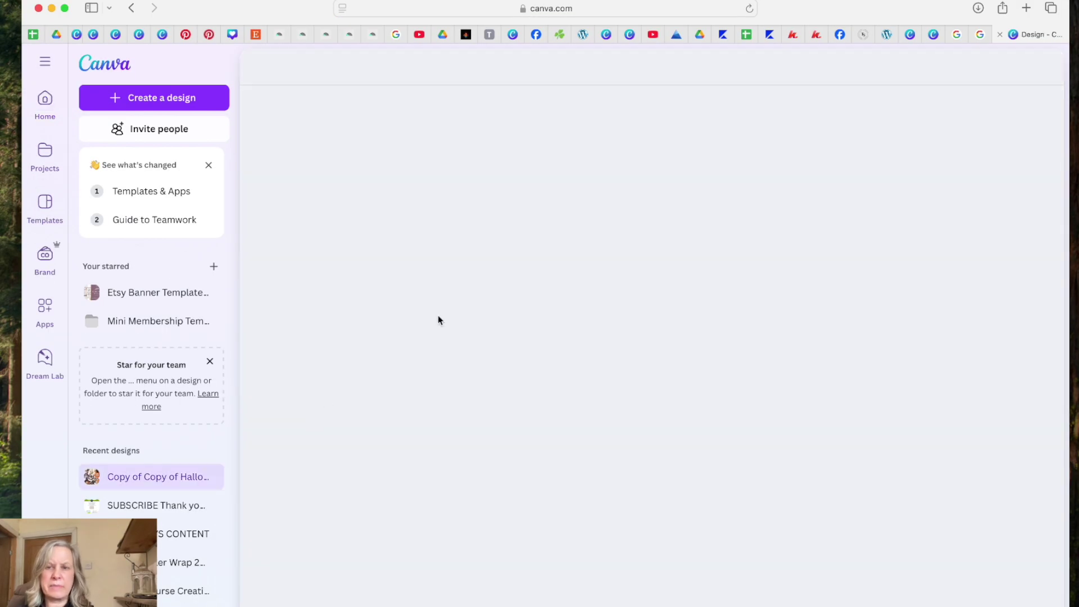
scroll(596, 363, "down", 6)
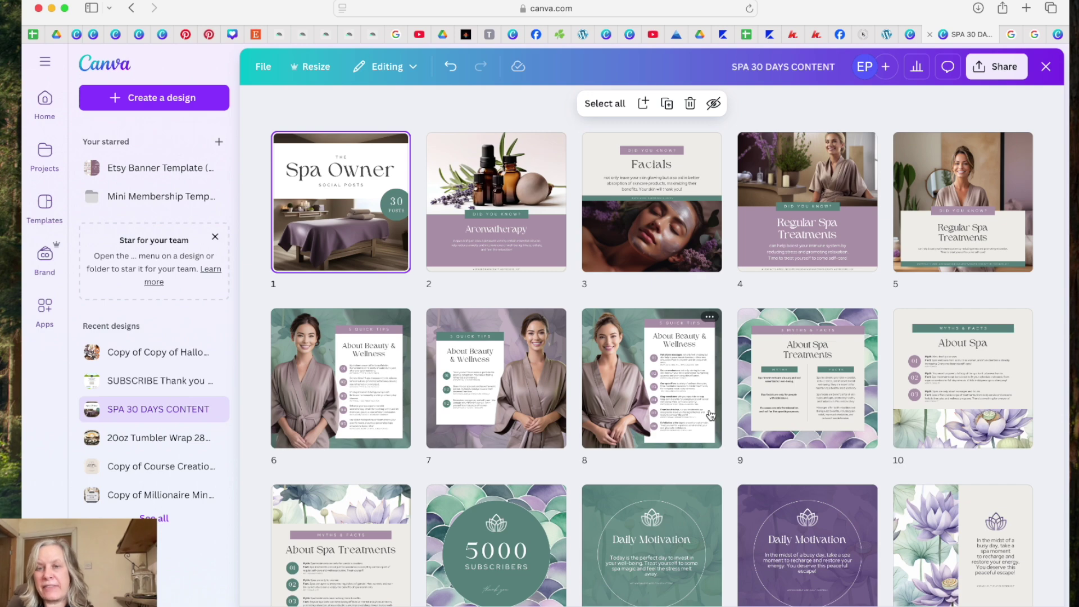
mouse_move(733, 389)
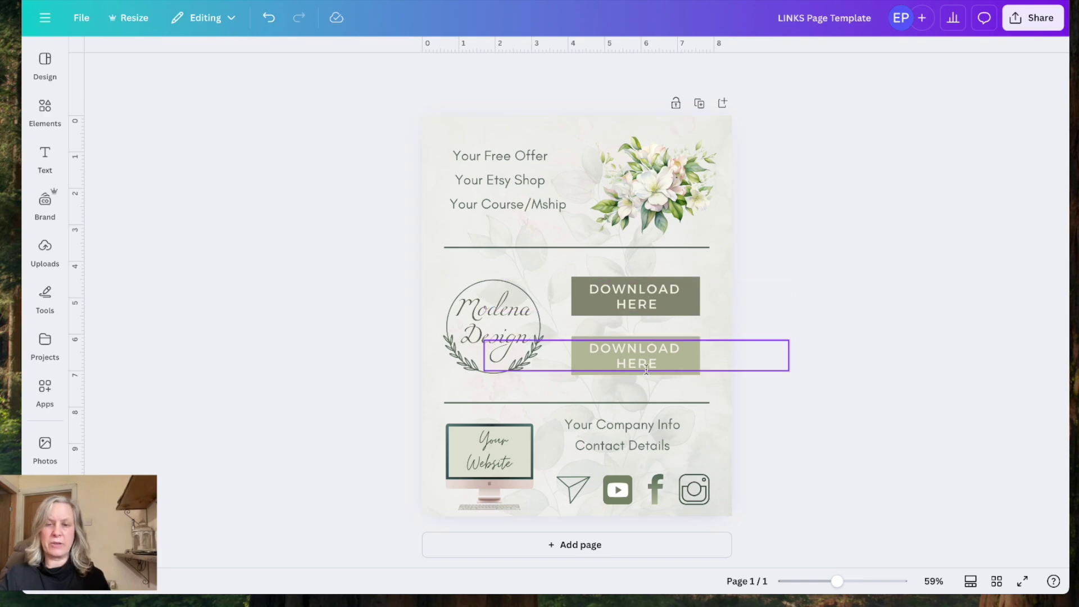
Duplicate the links page and add a third DOWNLOAD HERE button, shifting the buttons down.
left_click(699, 104)
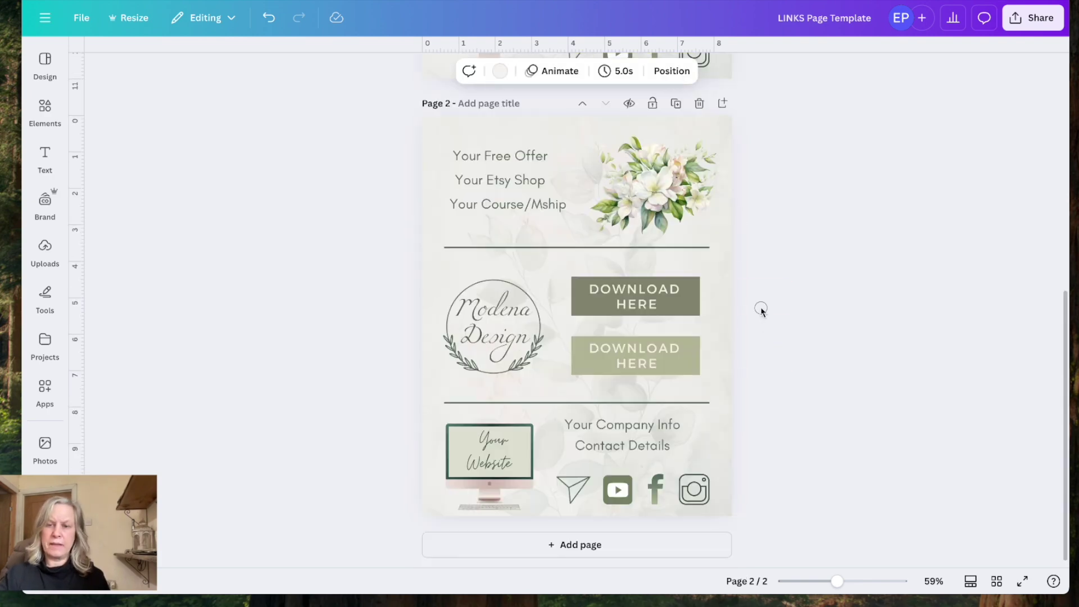
left_click(624, 284)
left_click(659, 251)
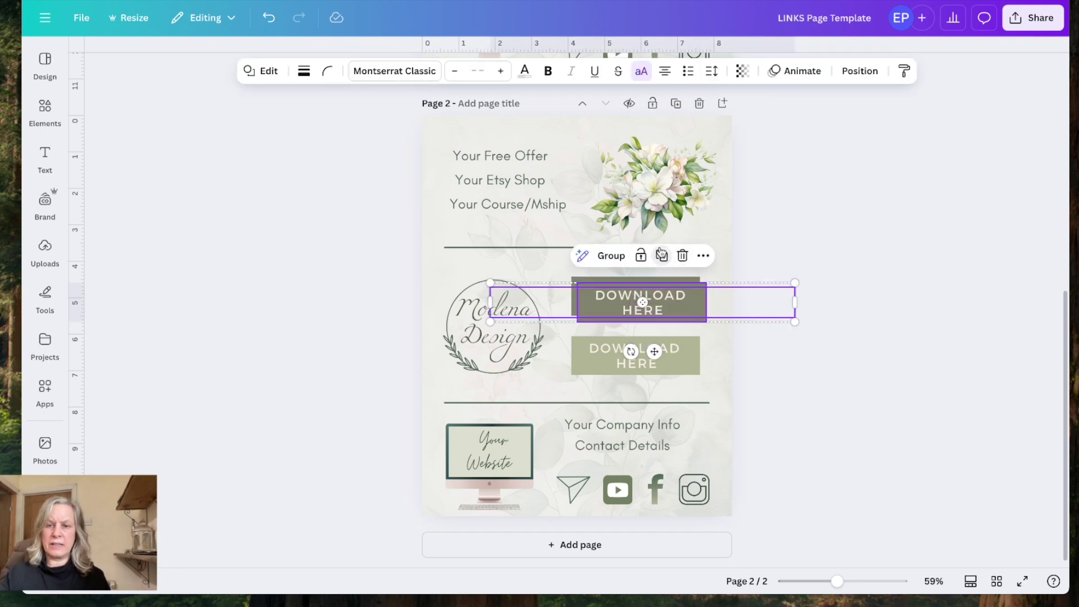
left_click_drag(672, 302, 671, 257)
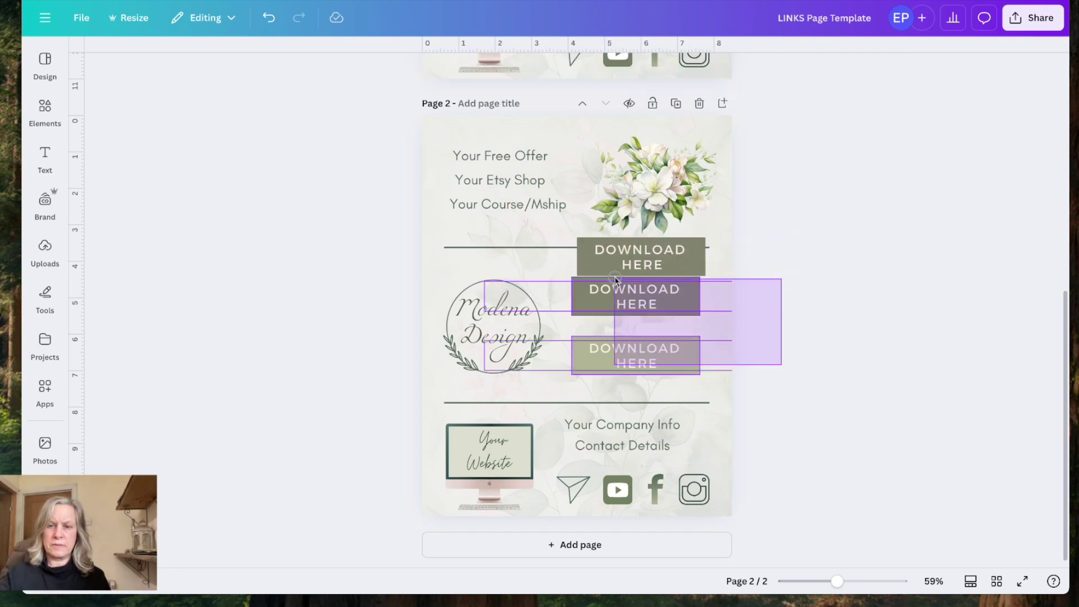
mouse_move(616, 279)
left_mouse_down()
mouse_move(573, 269)
mouse_move(618, 299)
left_mouse_up()
Remove the extra button and the Modena Design logo, then delete duplicate page 2.
left_click(823, 263)
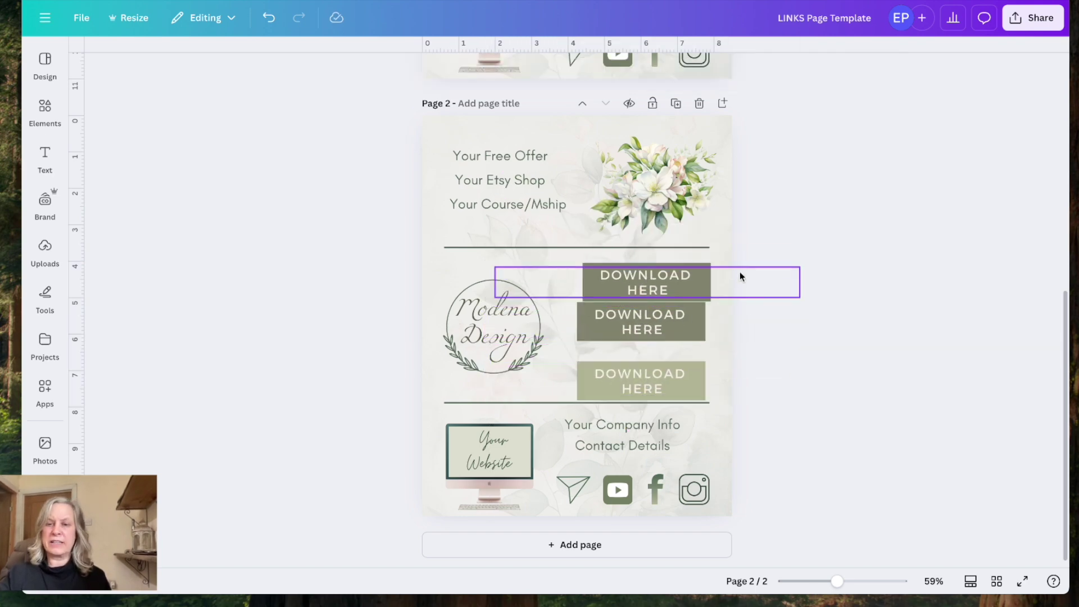
left_click(650, 273)
key("Delete")
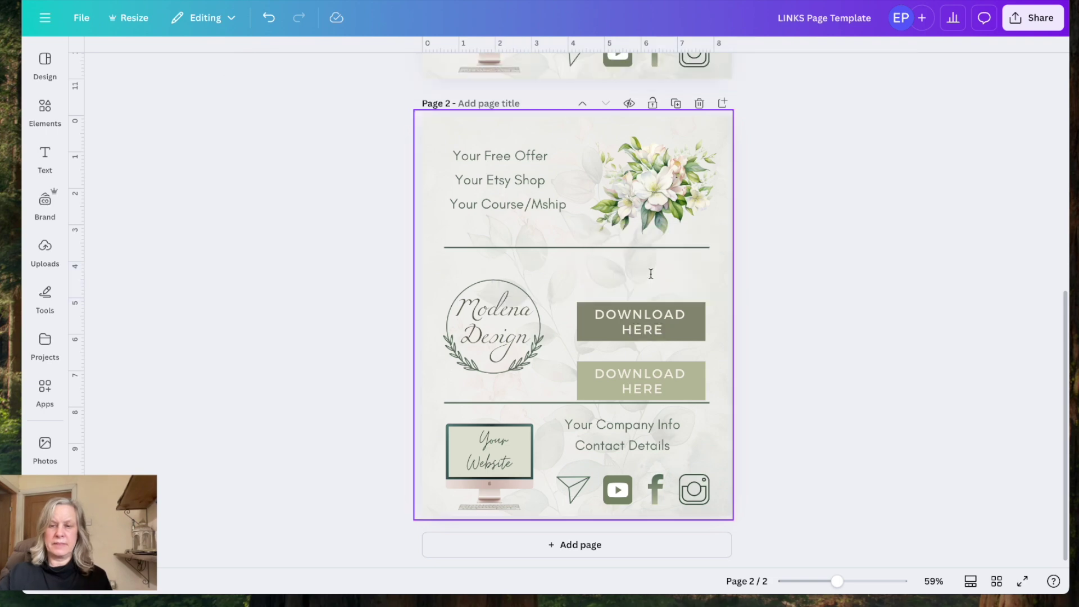
left_click(492, 312)
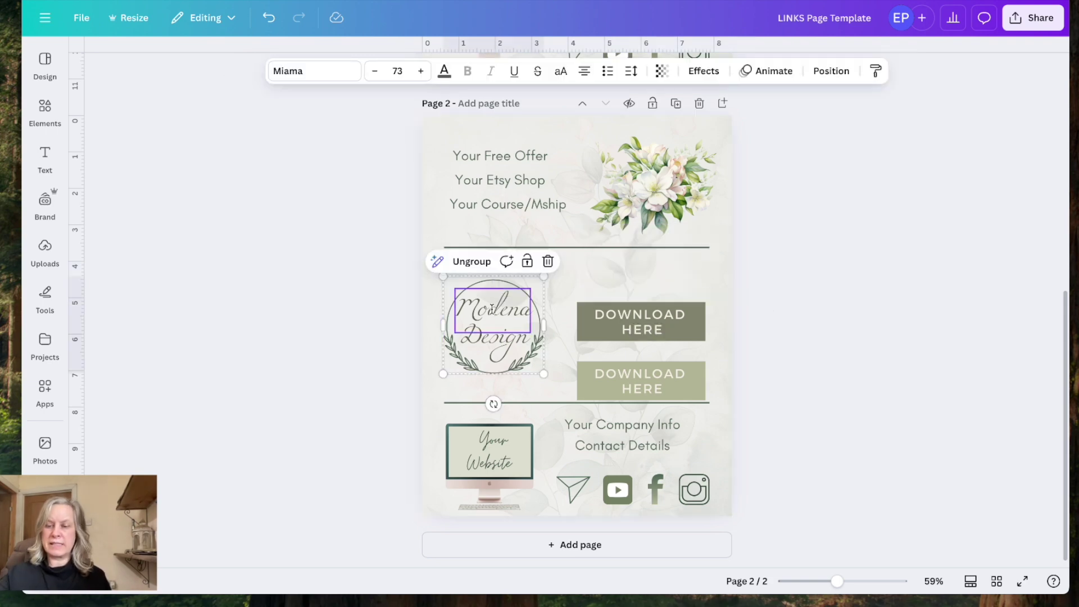
key("Delete")
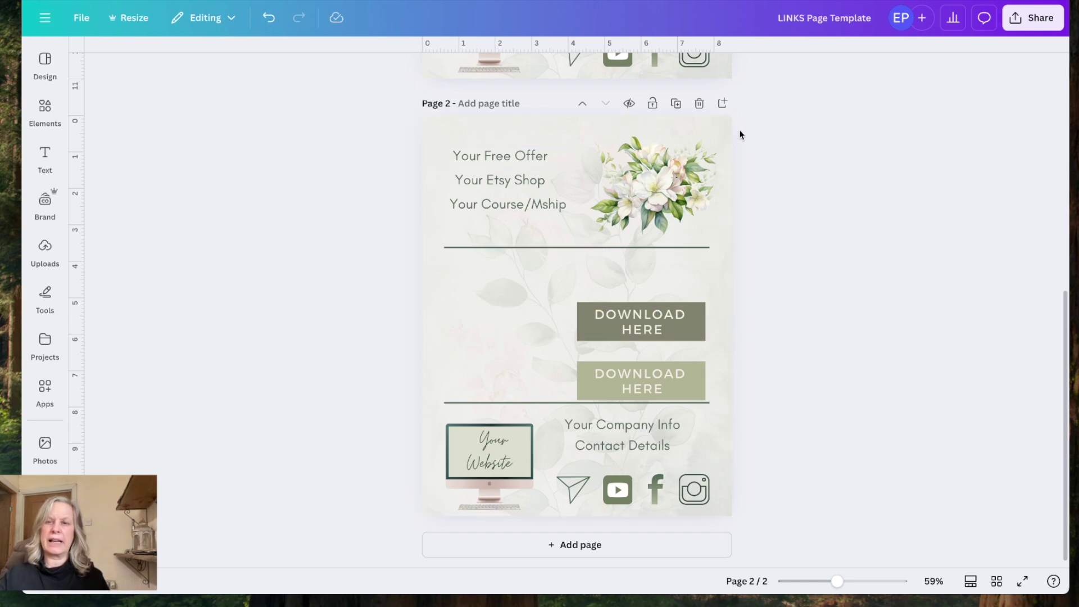
left_click(699, 103)
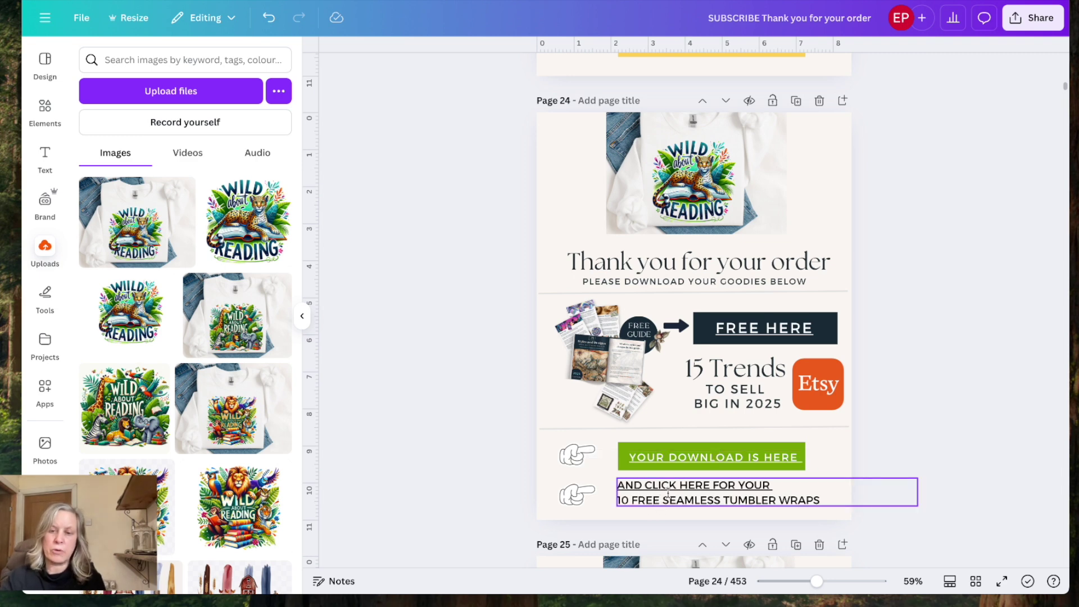
left_click(855, 329)
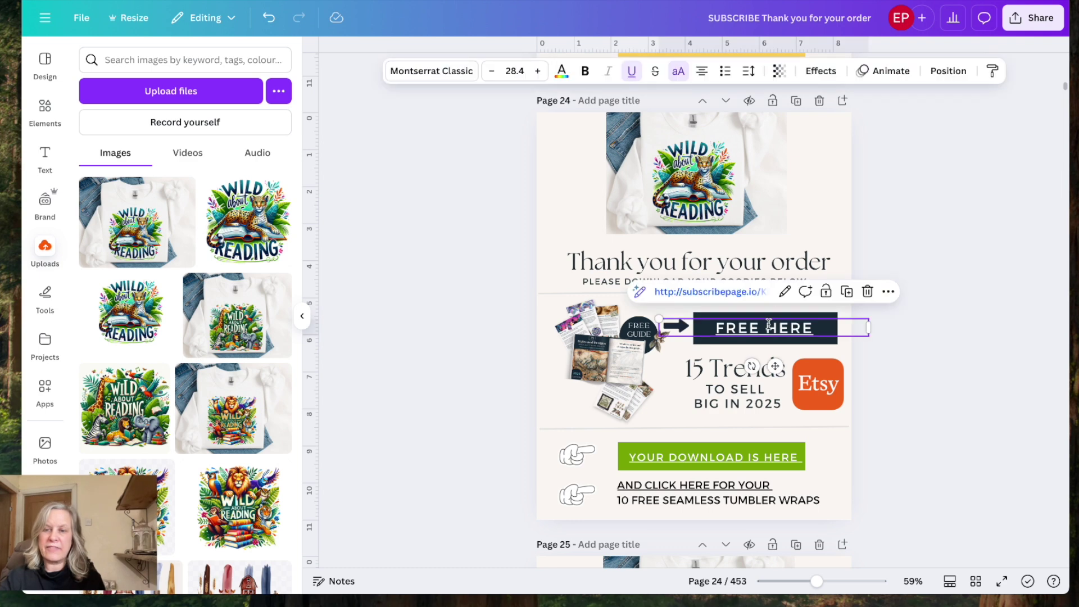
left_click(758, 432)
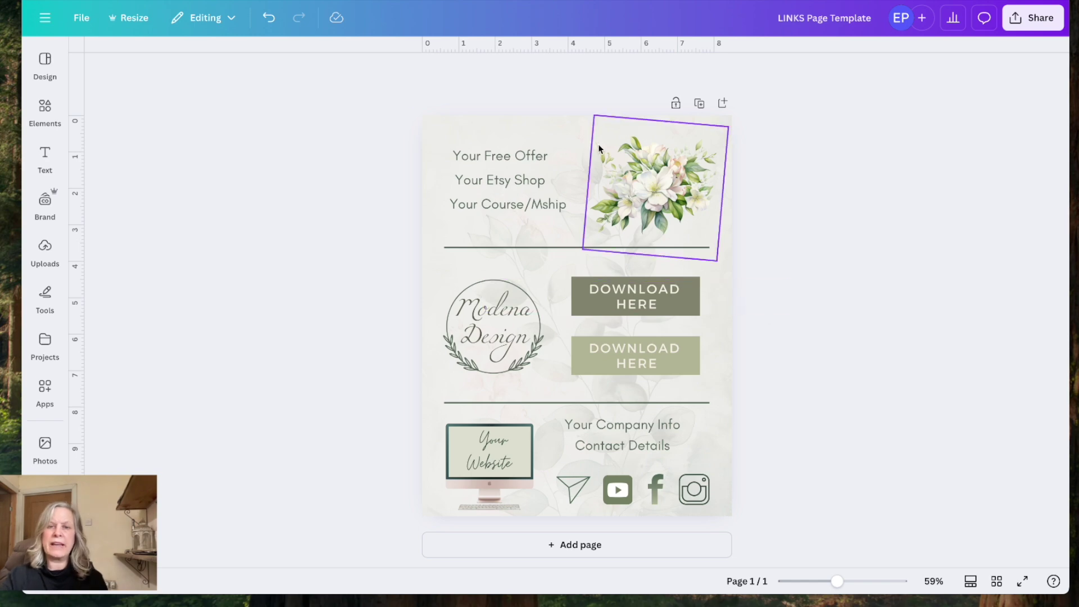
Open the link box for Your Free Offer and Your Etsy Shop text, adding no link.
left_click(508, 157)
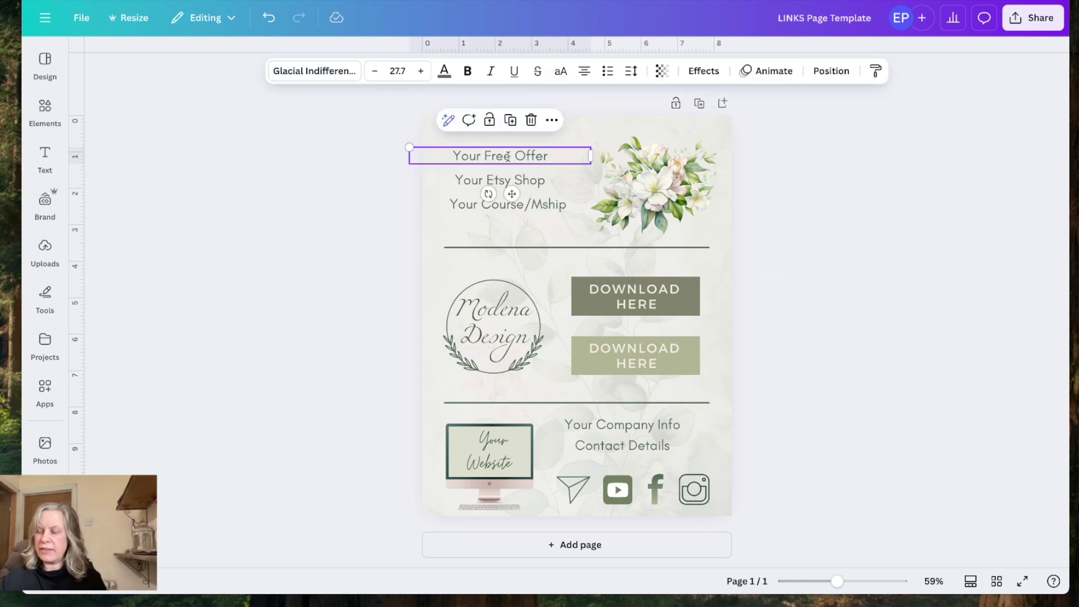
left_click(552, 119)
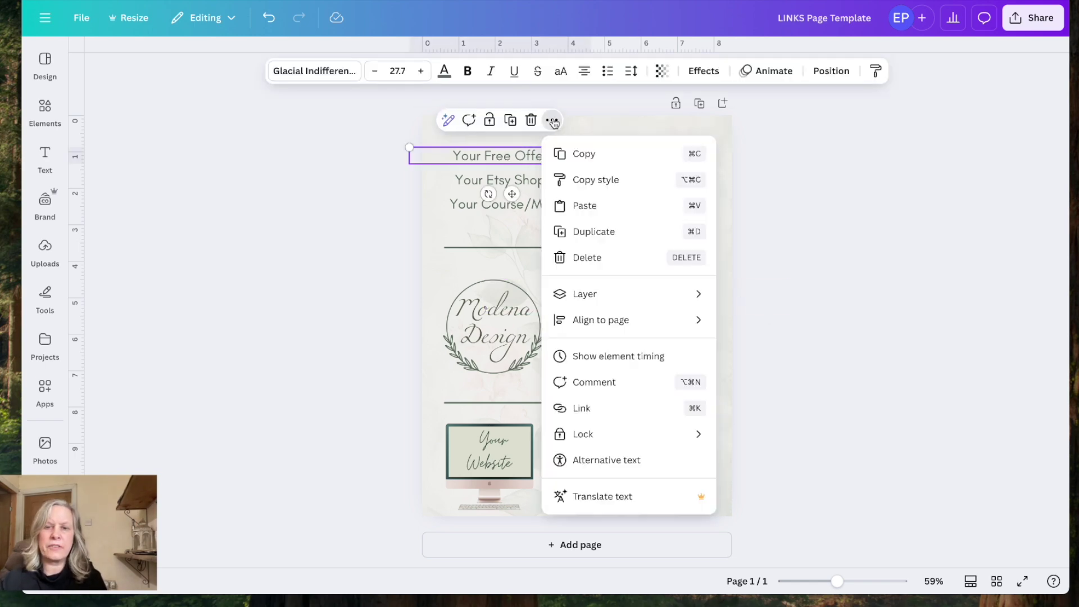
left_click(618, 411)
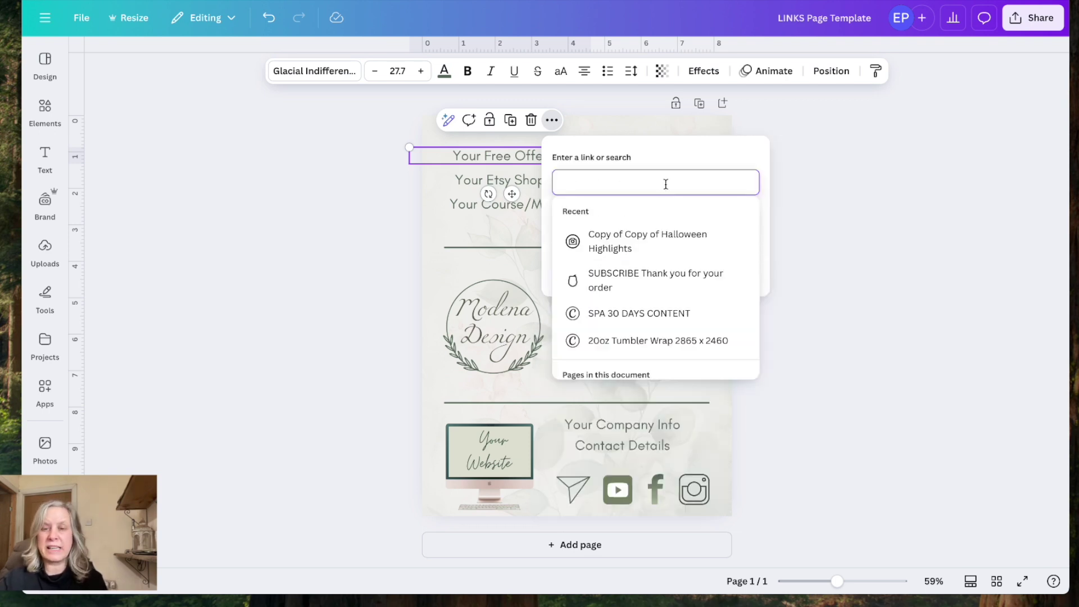
left_click(474, 184)
left_click(474, 184)
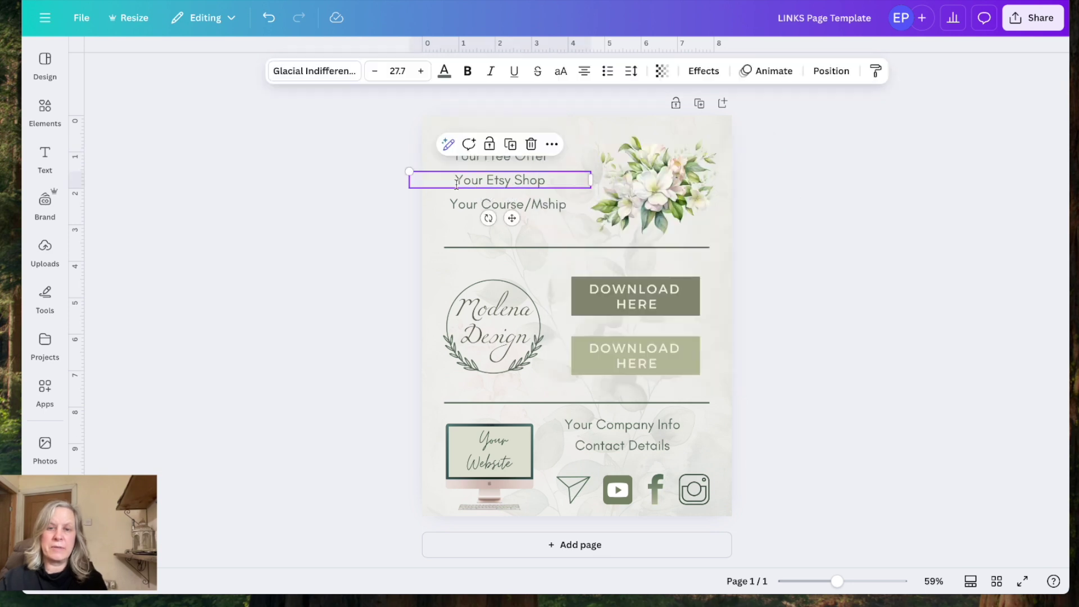
left_click(552, 144)
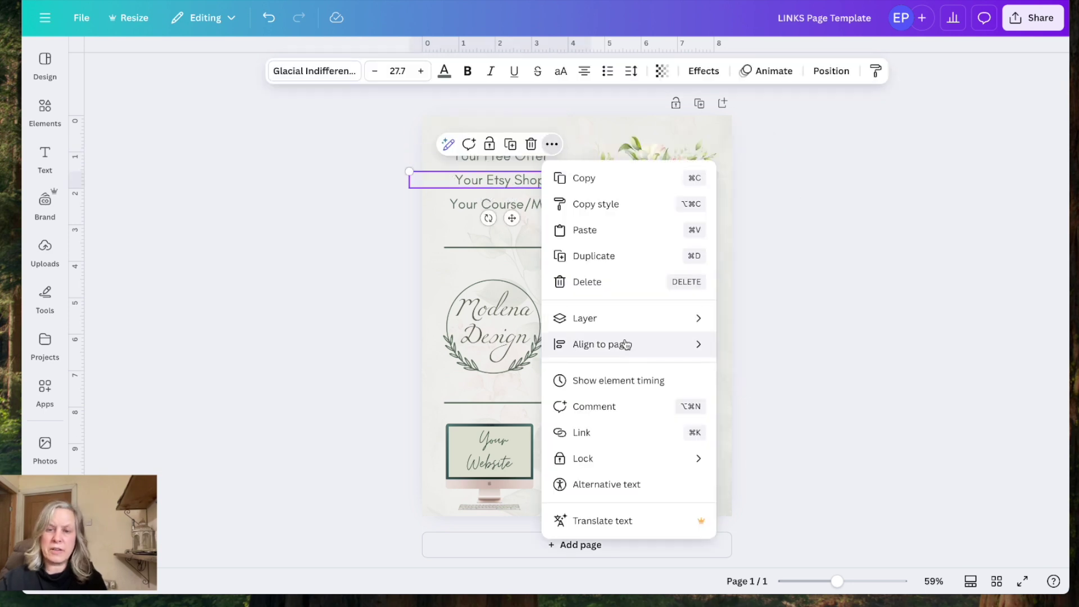
left_click(610, 433)
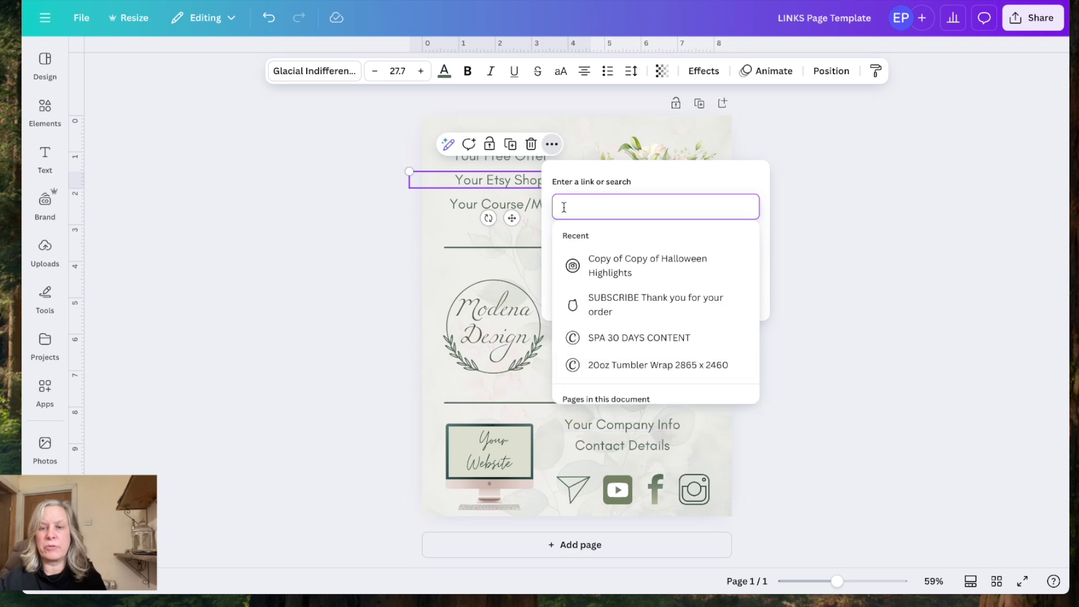
left_click(832, 213)
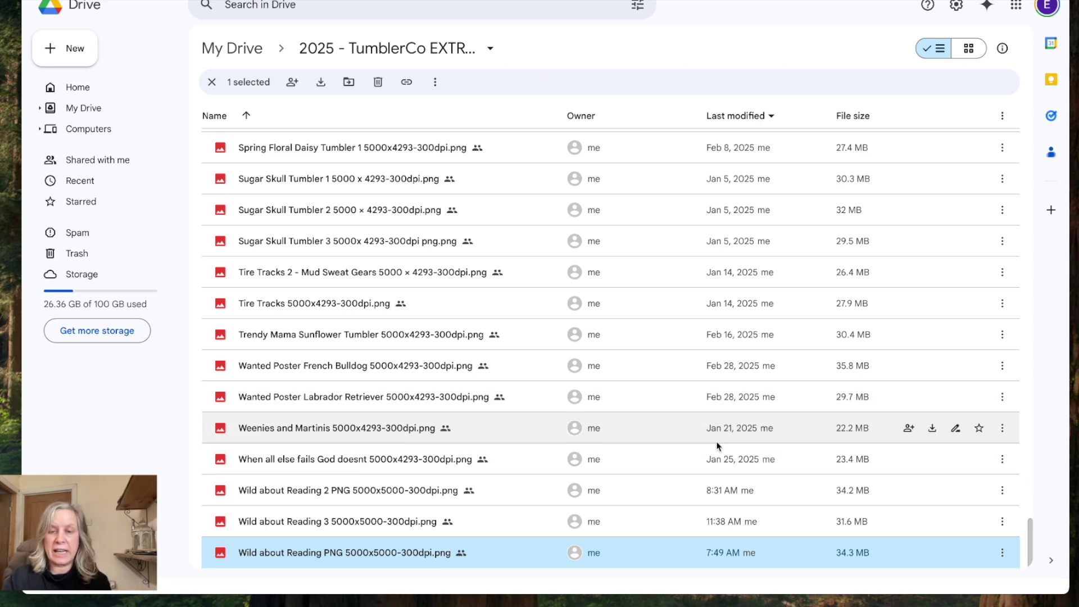
Share Wild about Reading 3 5000x5000-300dpi.png as Anyone with the link (Viewer) and copy its link.
left_click(1002, 523)
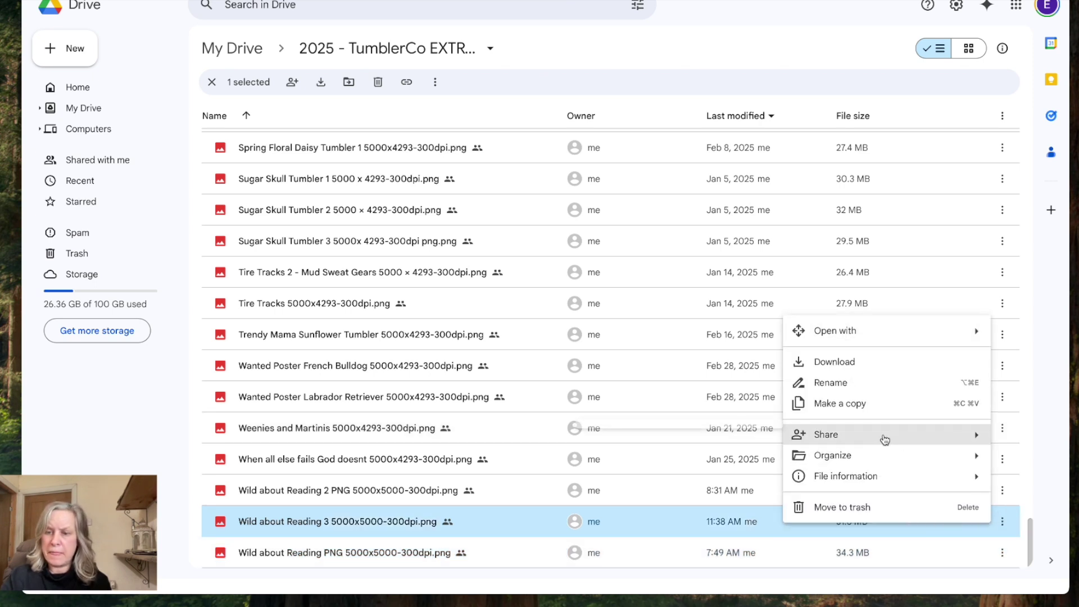
mouse_move(885, 440)
left_click(646, 460)
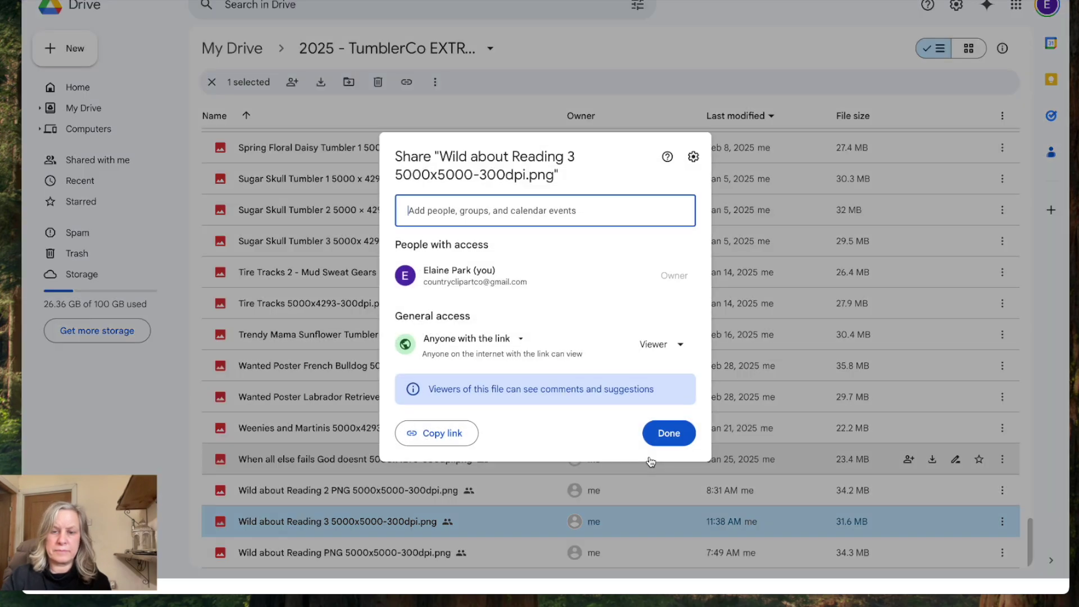
left_click(520, 340)
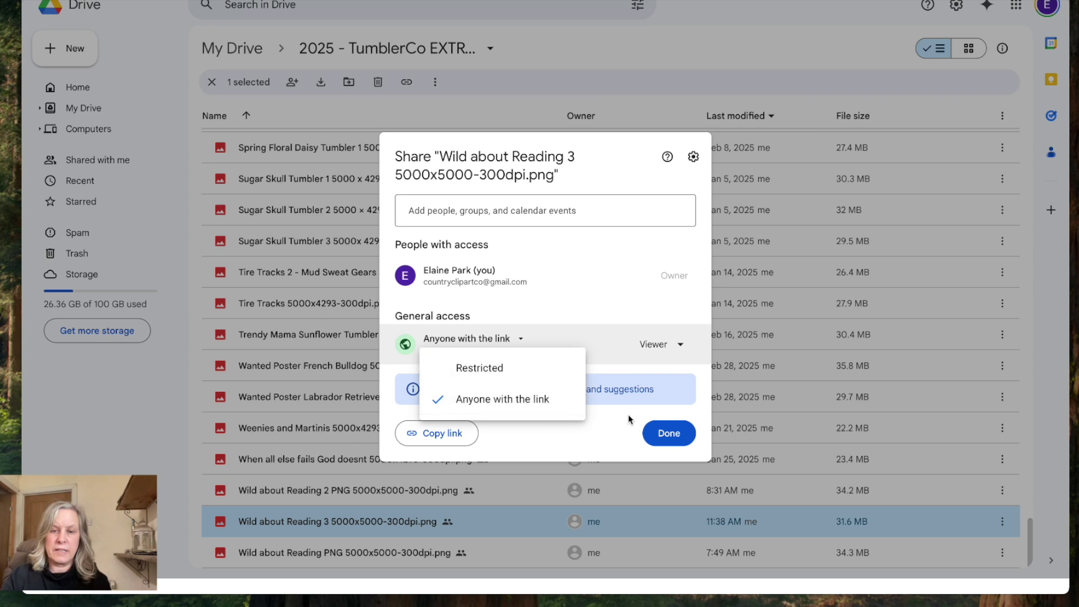
left_click(497, 369)
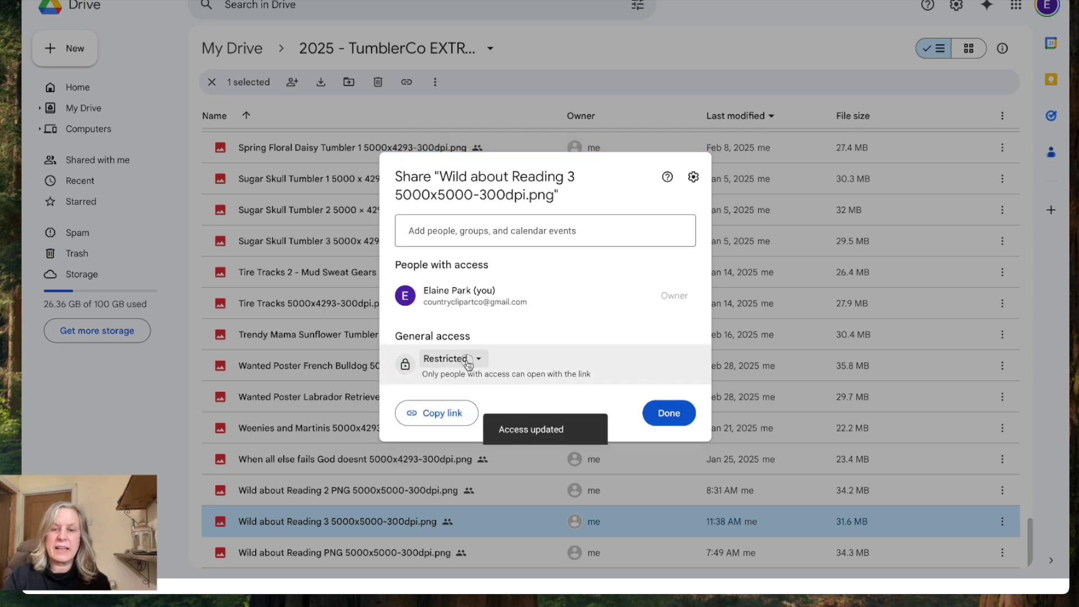
left_click(468, 365)
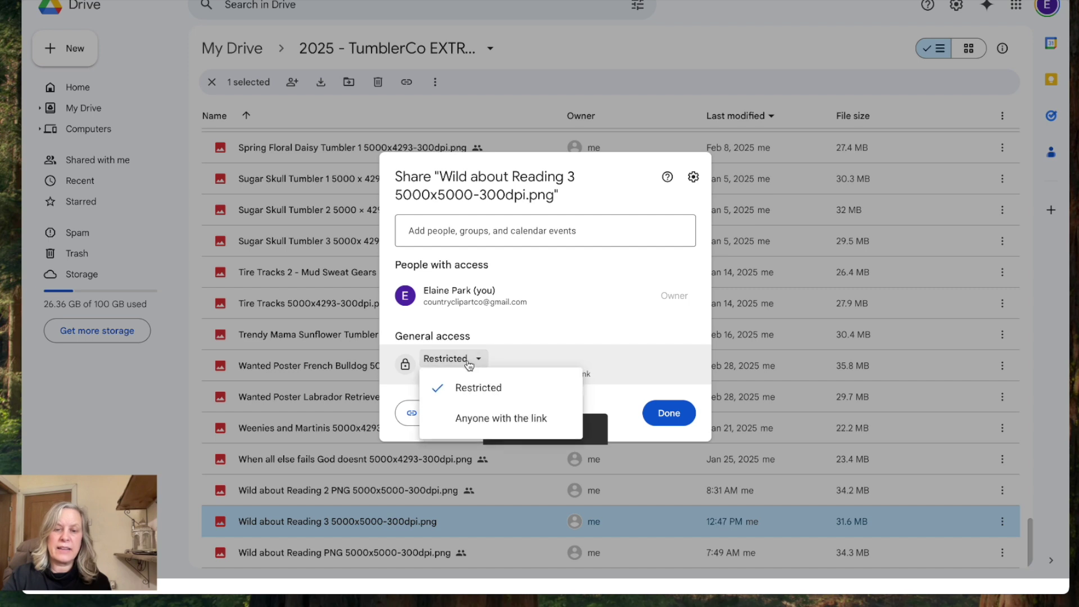
left_click(478, 417)
left_click(428, 434)
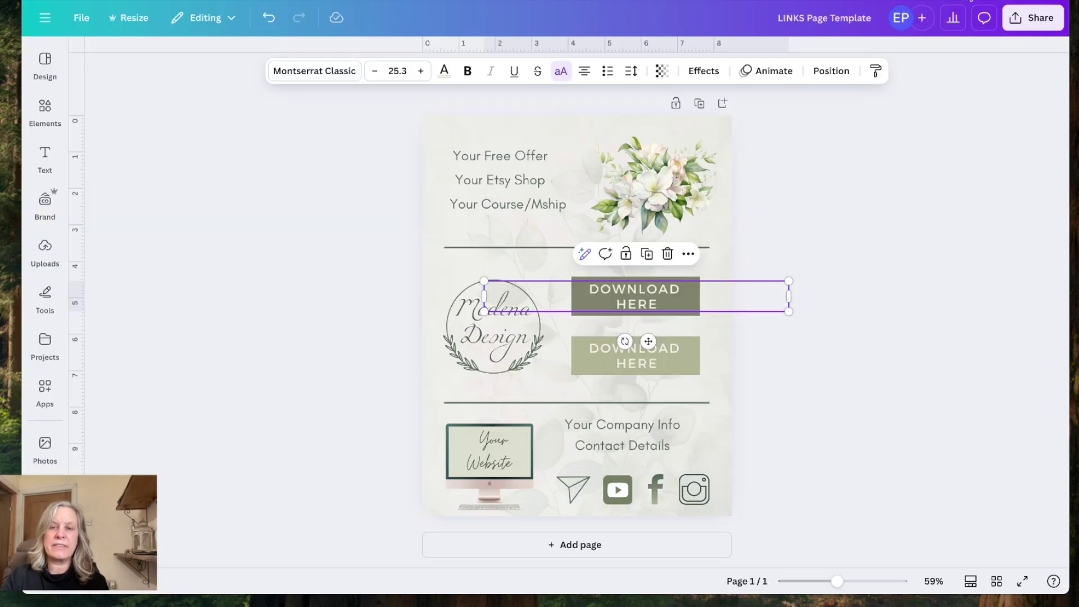
Link the top DOWNLOAD HERE text to the pasted Google Drive share link.
left_click(688, 254)
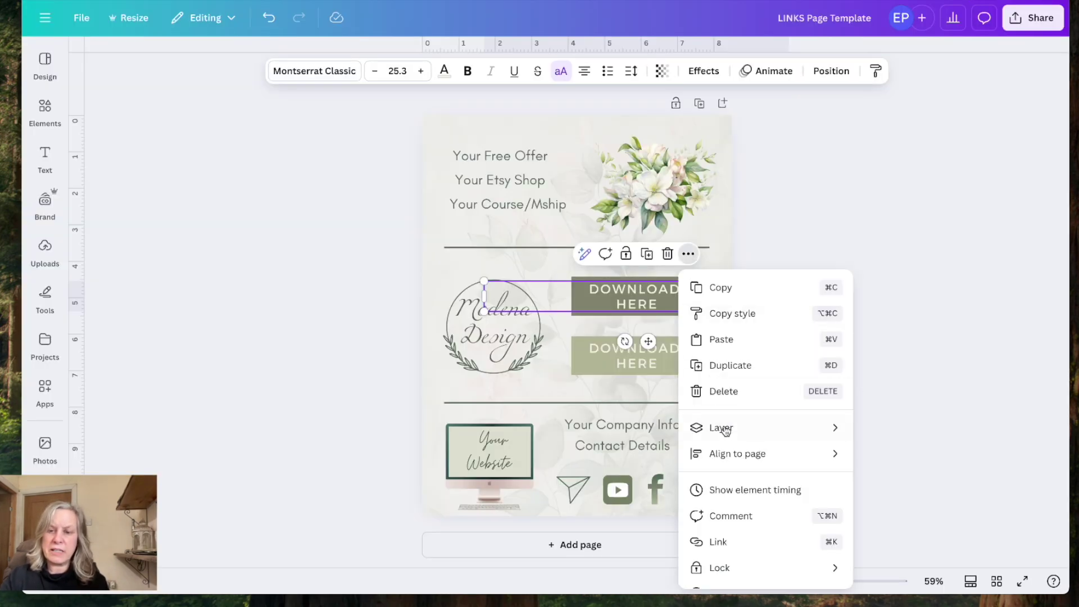
left_click(726, 543)
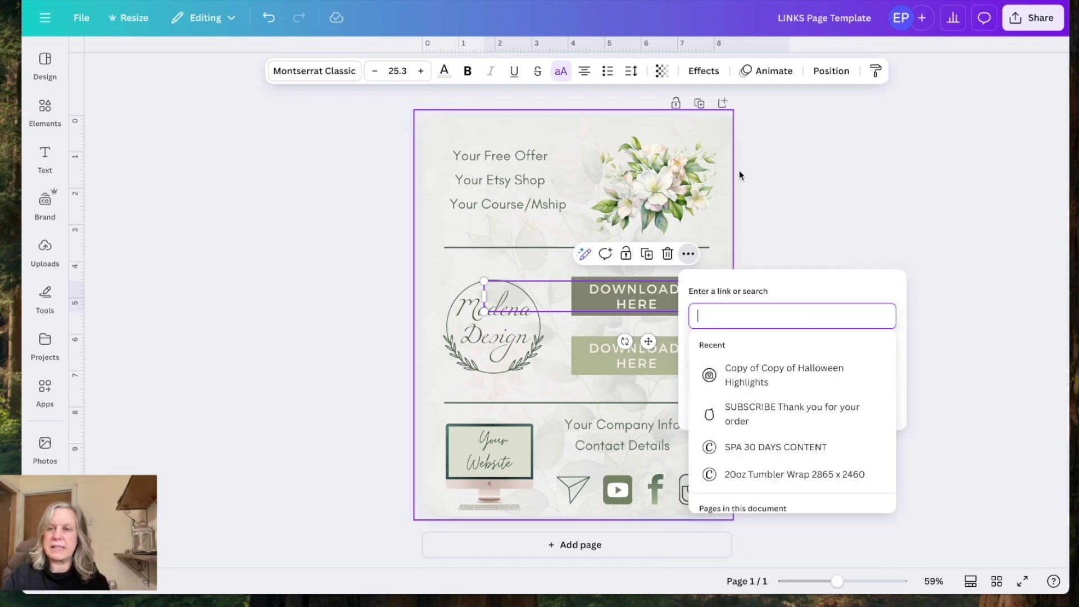
key("ctrl+v")
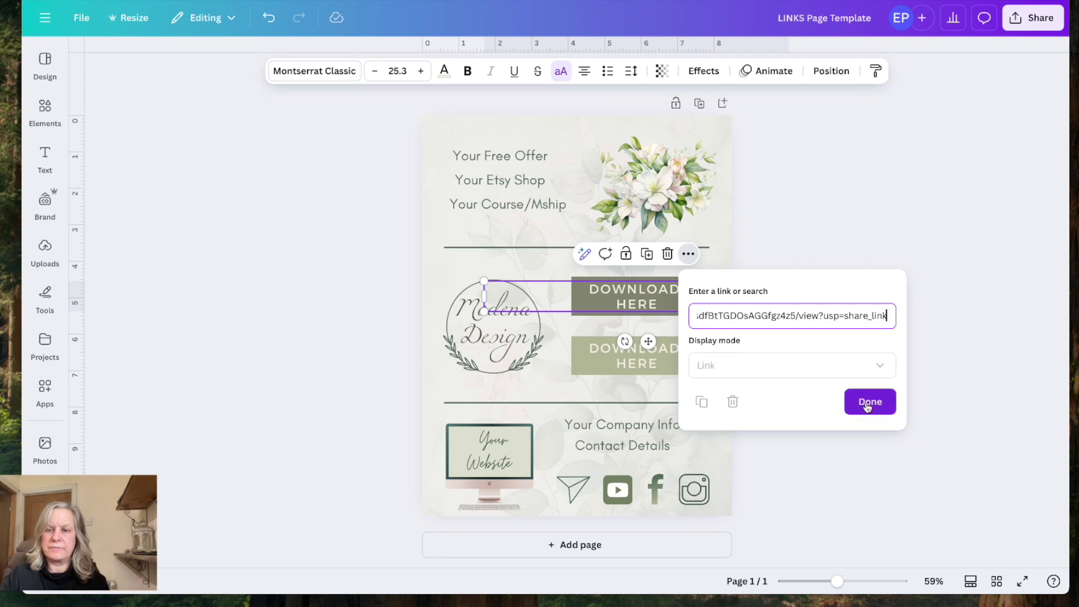
left_click(849, 402)
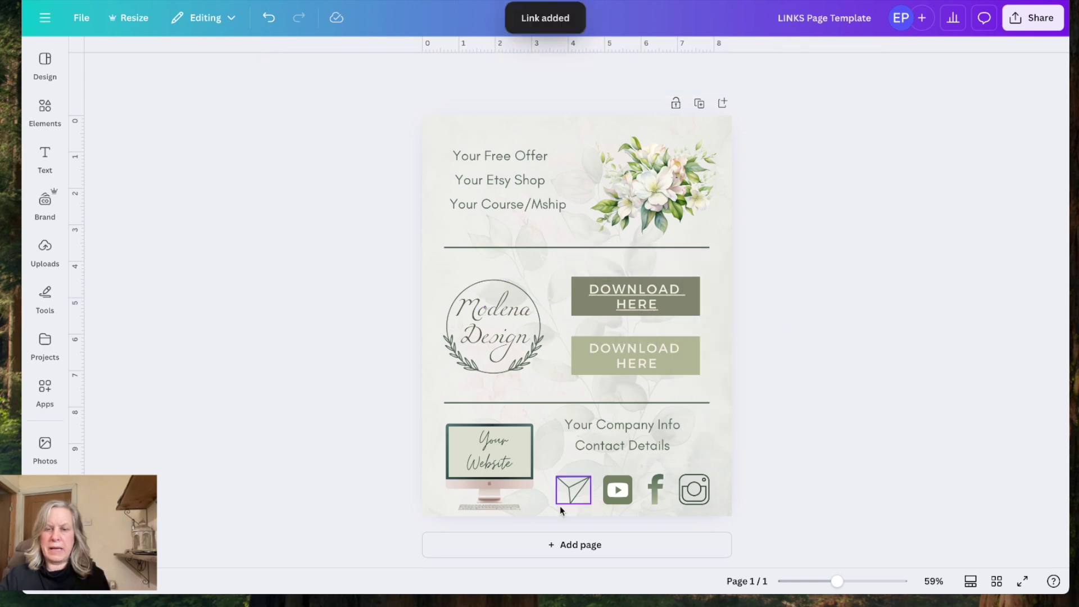
Open the Instagram icon's link box and close it without adding a link.
left_click(616, 505)
left_click(685, 499)
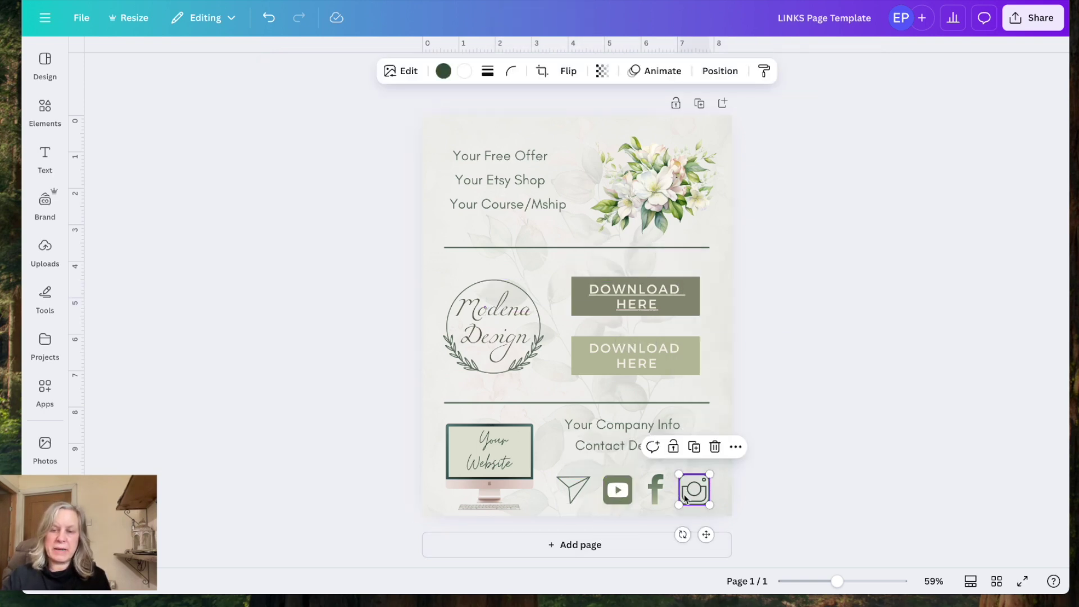
left_click(736, 447)
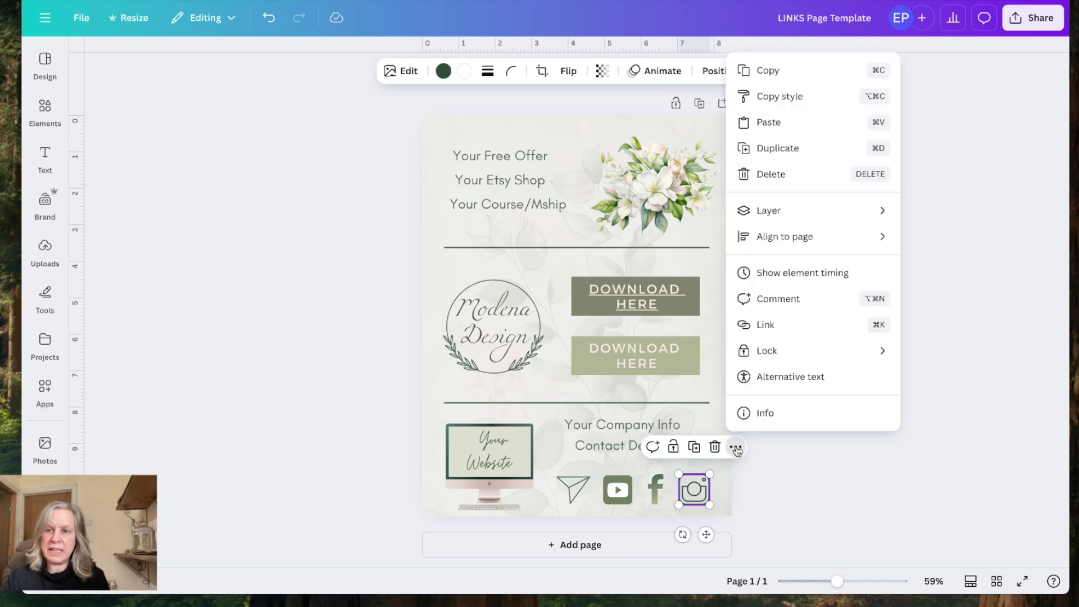
left_click(773, 324)
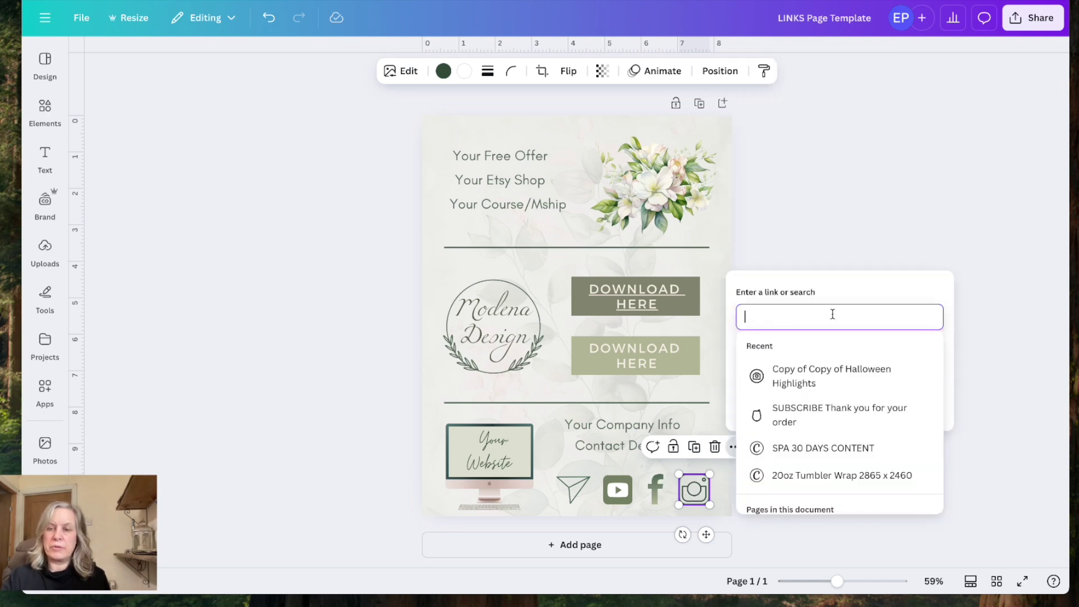
left_click(947, 399)
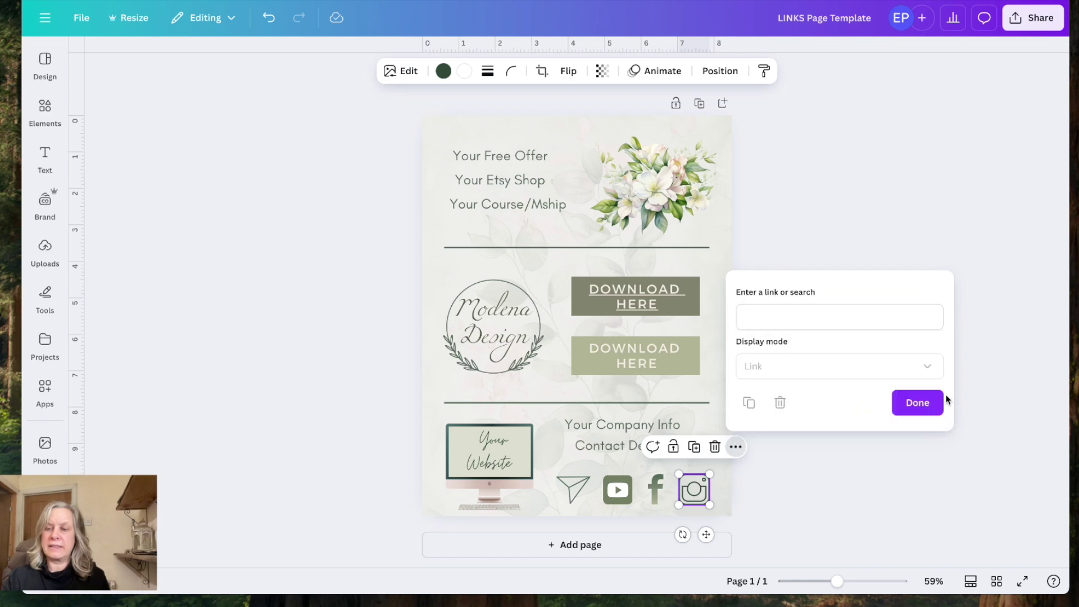
left_click(917, 404)
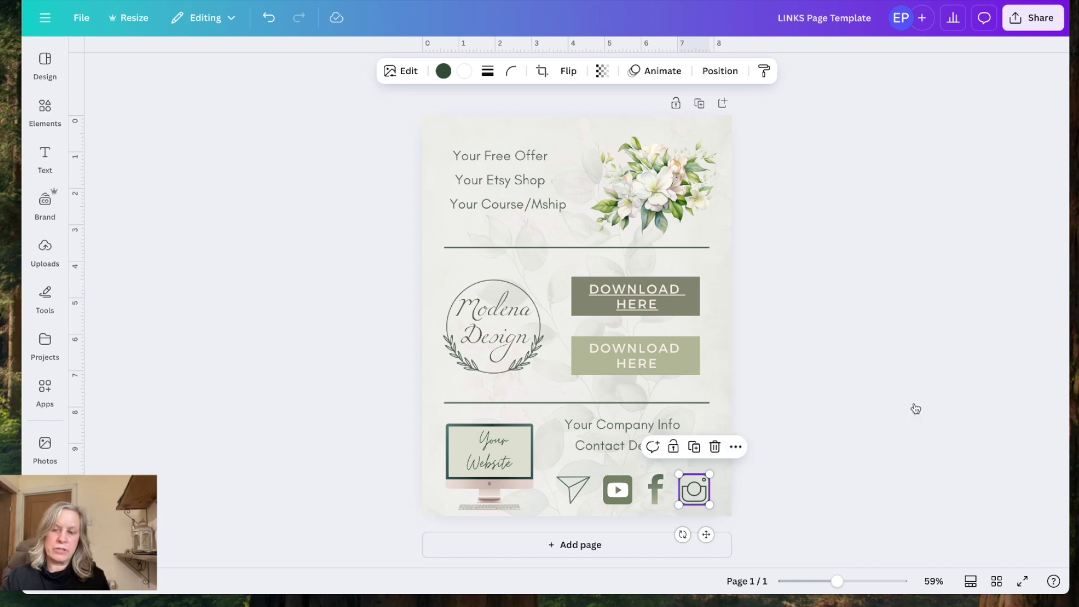
left_click(885, 371)
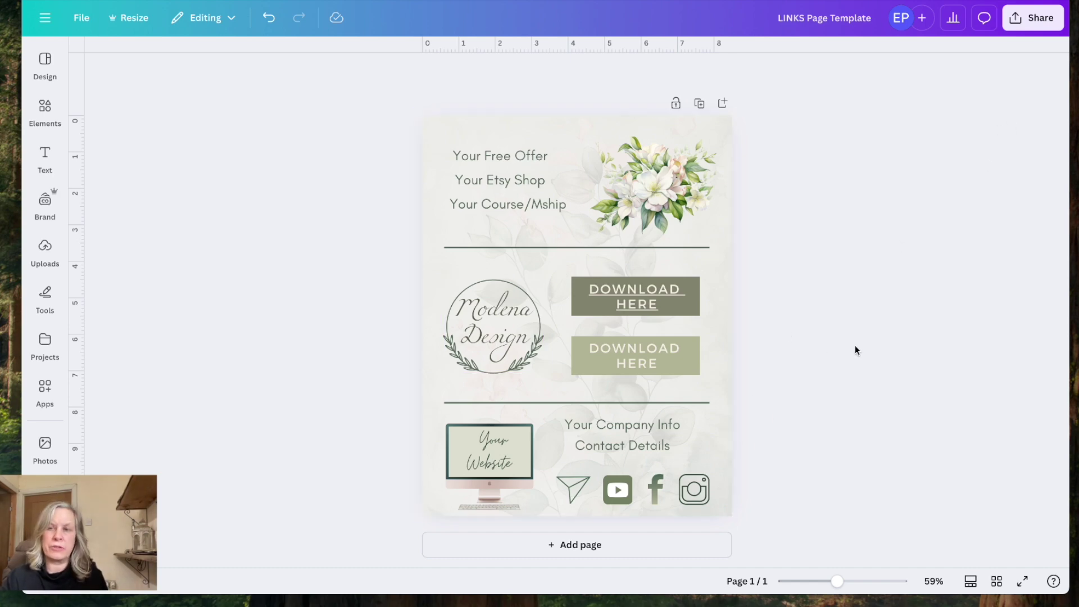
Download the LINKS Page Template with file type PDF Print.
left_click(1011, 21)
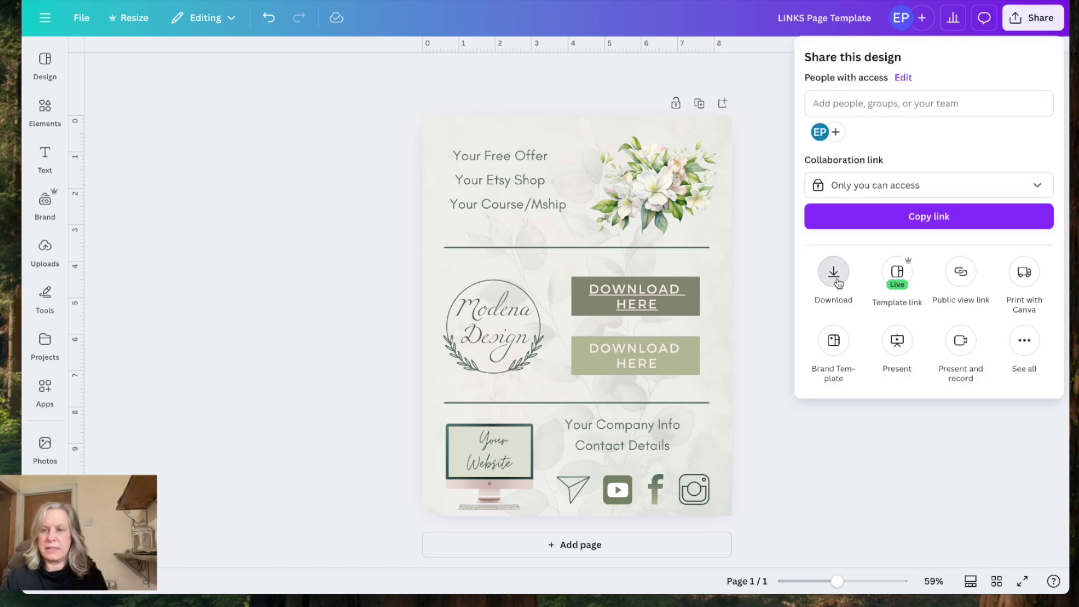
left_click(834, 273)
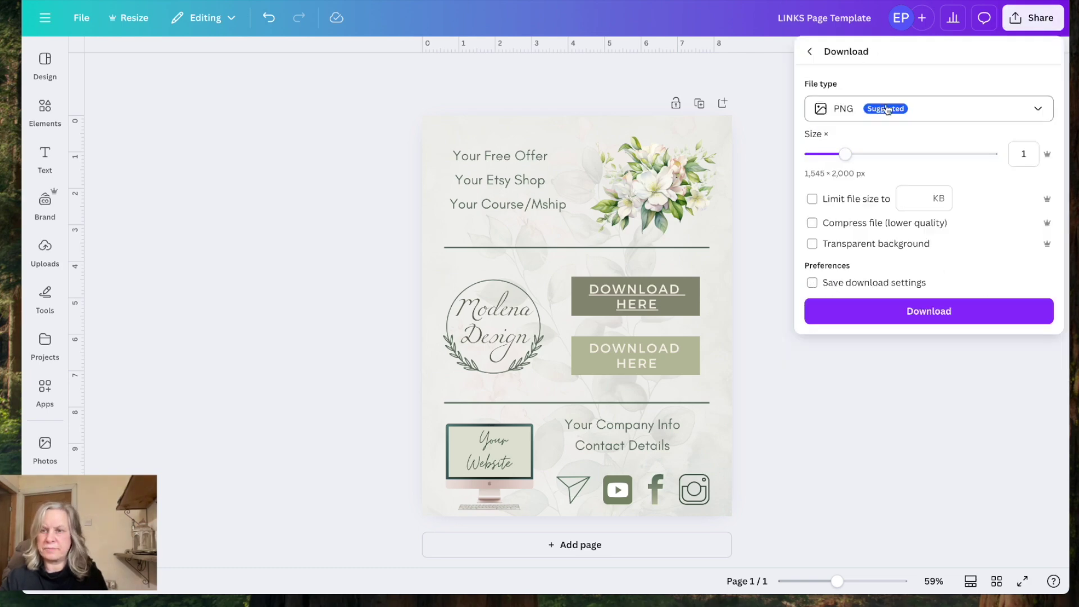
left_click(935, 115)
left_click(877, 259)
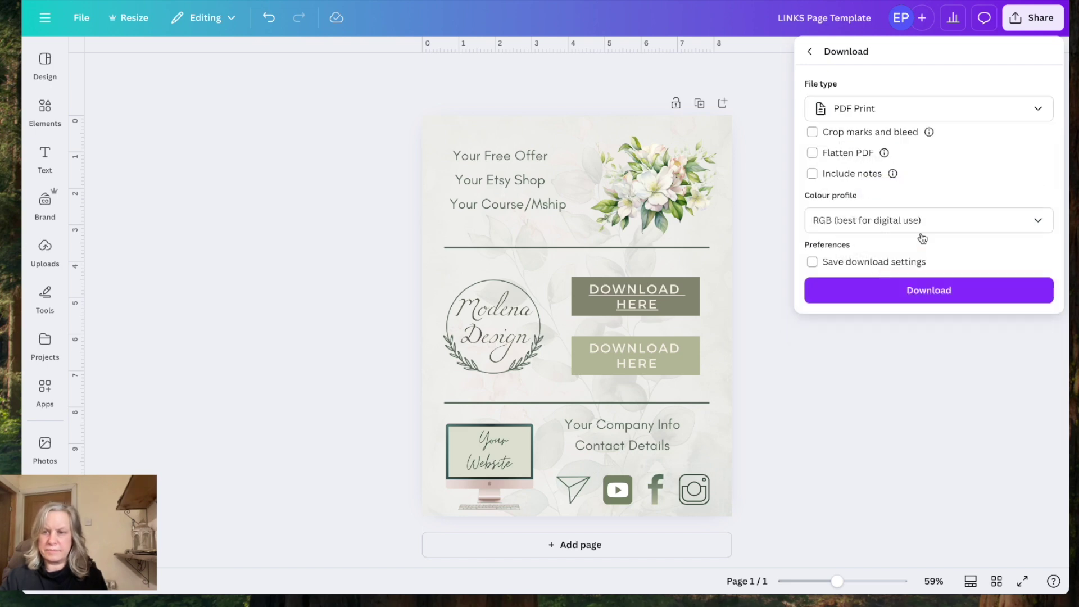
left_click(936, 290)
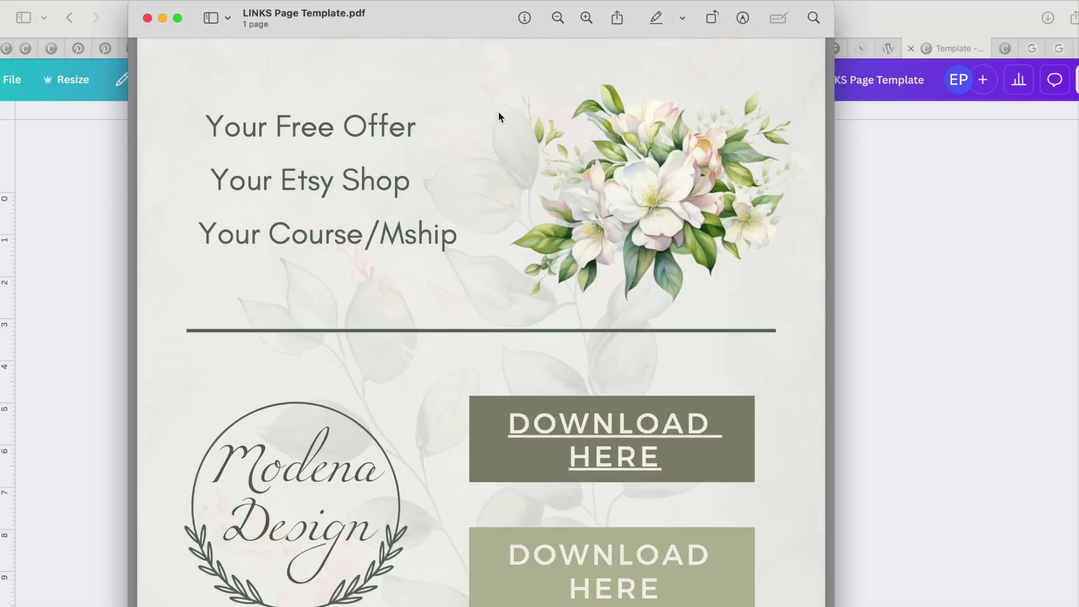
Follow the PDF's top DOWNLOAD HERE link and open it in Safari.
left_click(609, 427)
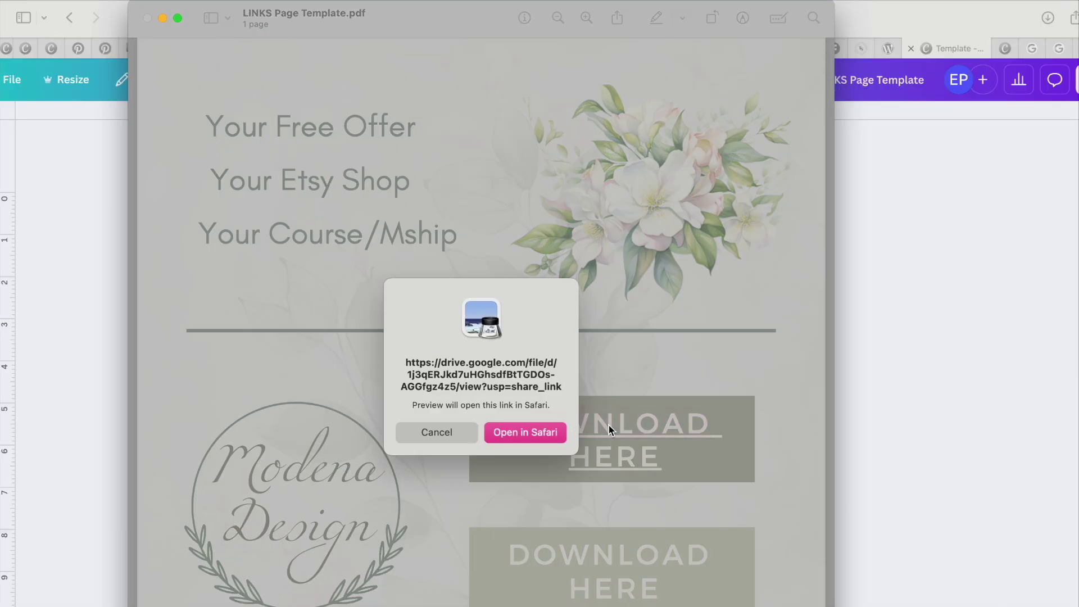
left_click(549, 436)
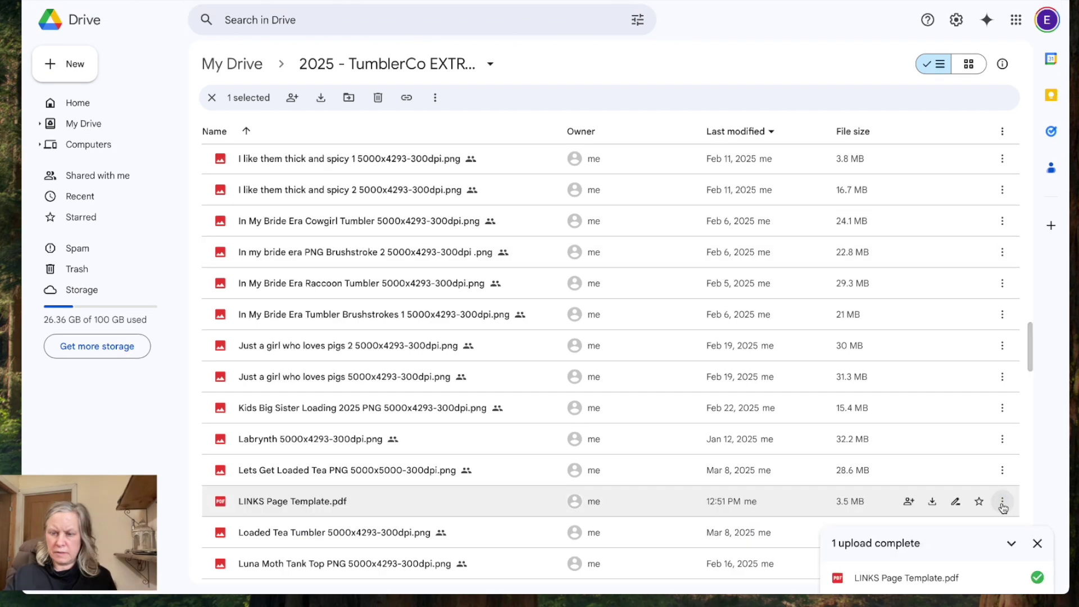
Set LINKS Page Template.pdf to 'Anyone with the link', test the link, and close that tab.
left_click(1002, 502)
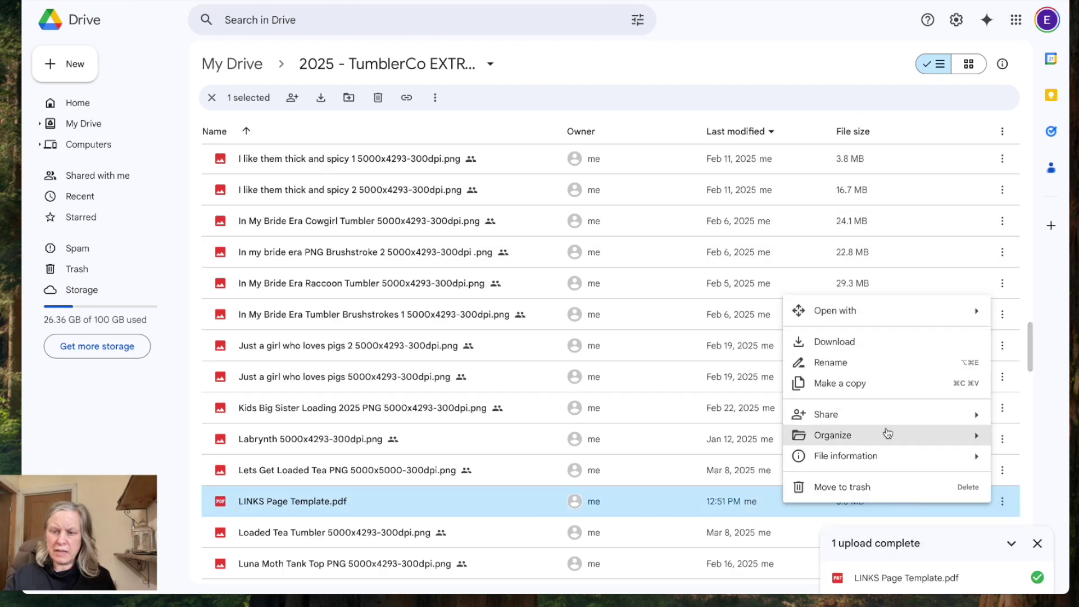
mouse_move(874, 419)
left_click(651, 440)
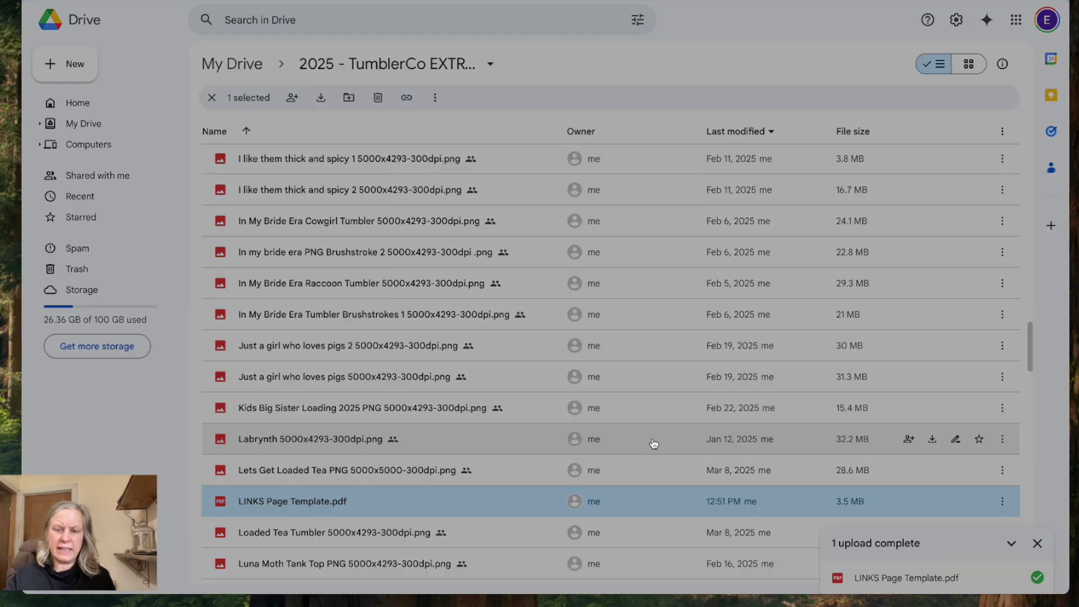
left_click(480, 352)
left_click(500, 409)
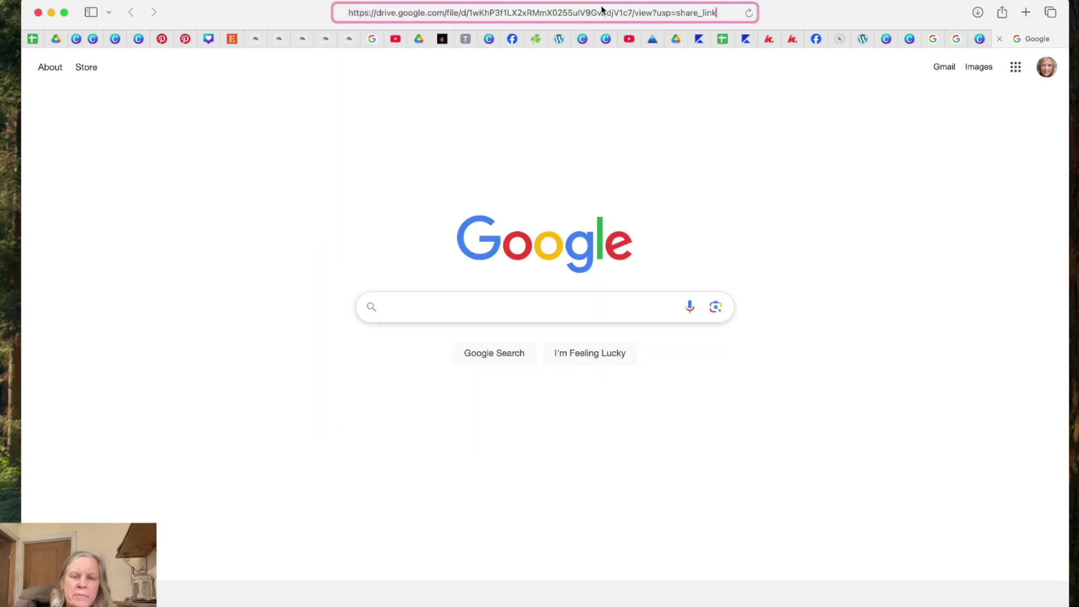
key("Return")
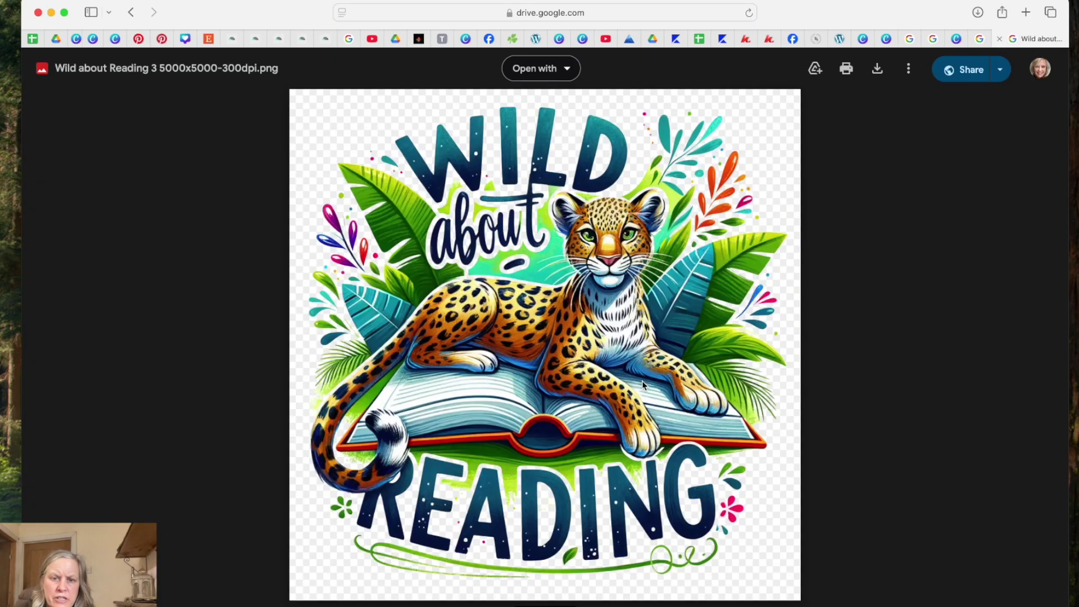
key("super+w")
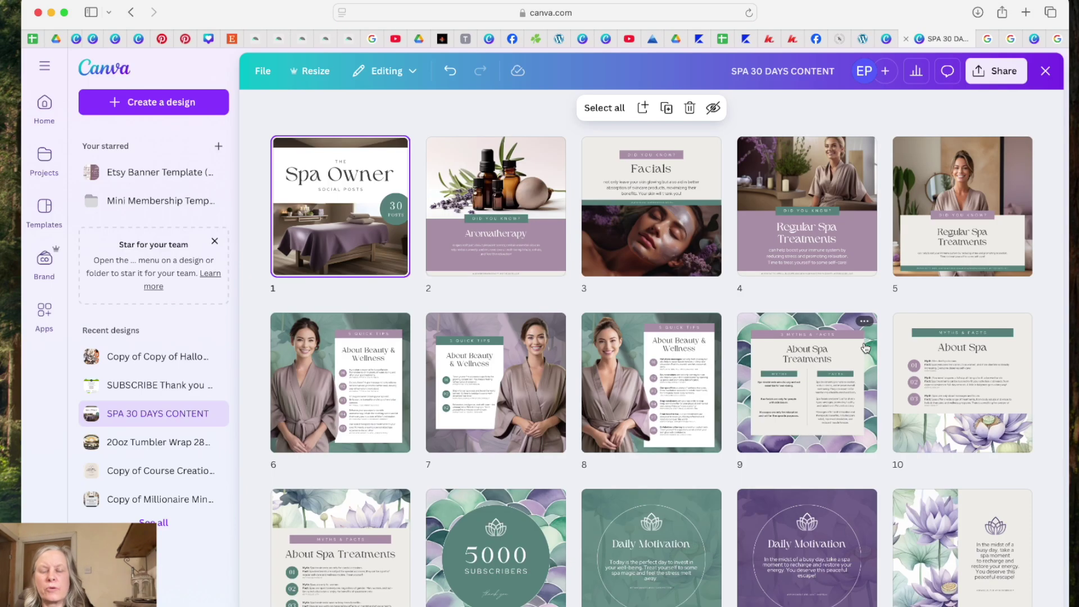
View the SPA 30 DAYS CONTENT template link, then switch back to the LINKS Page Template tab.
left_click(977, 72)
left_click(897, 330)
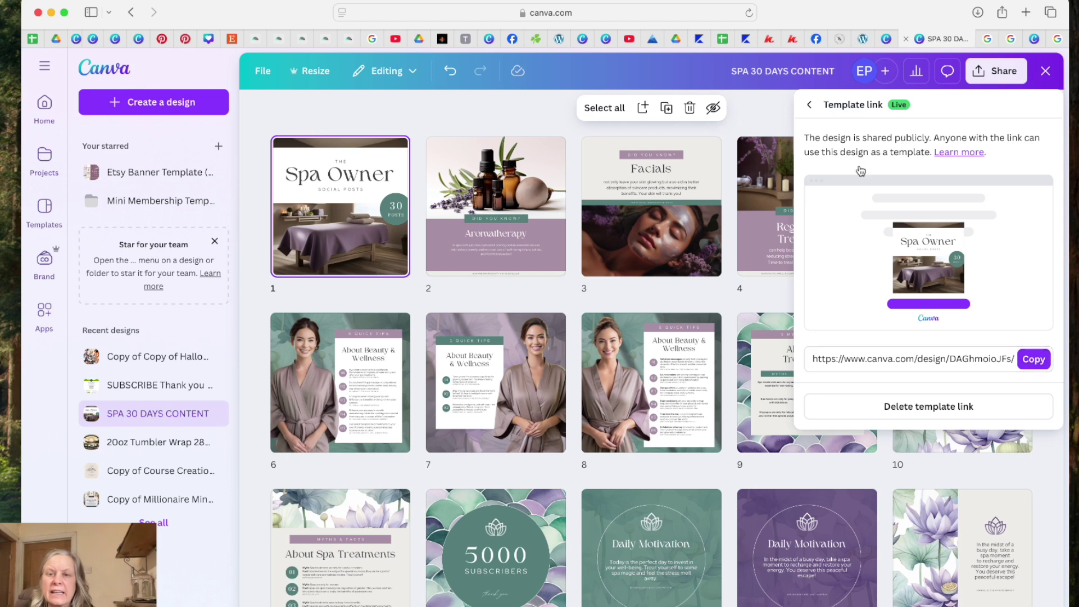
left_click(553, 292)
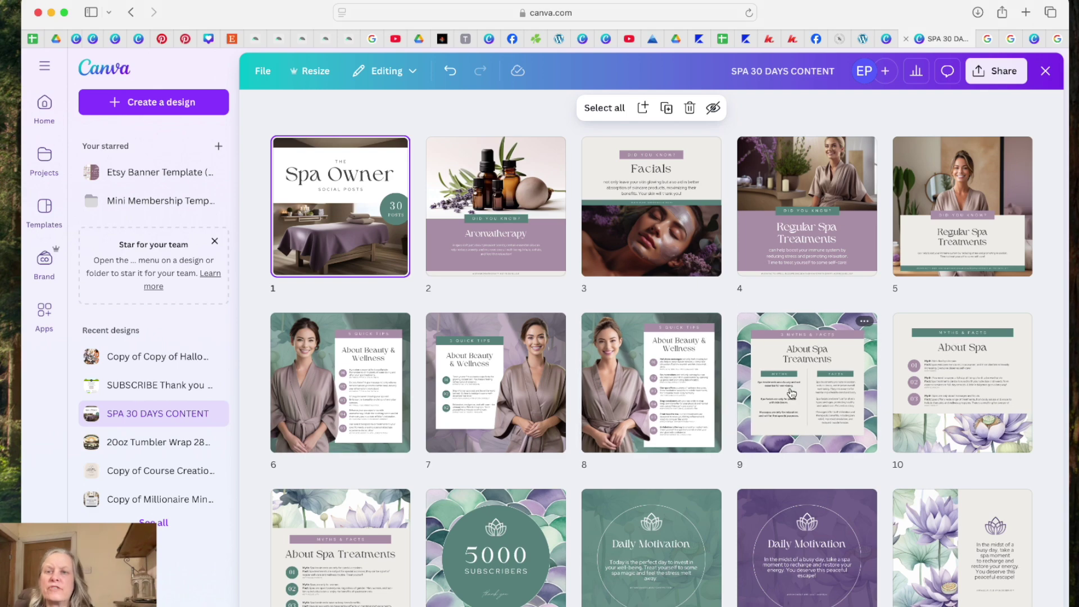
key("ctrl+shift+Tab")
left_click(860, 298)
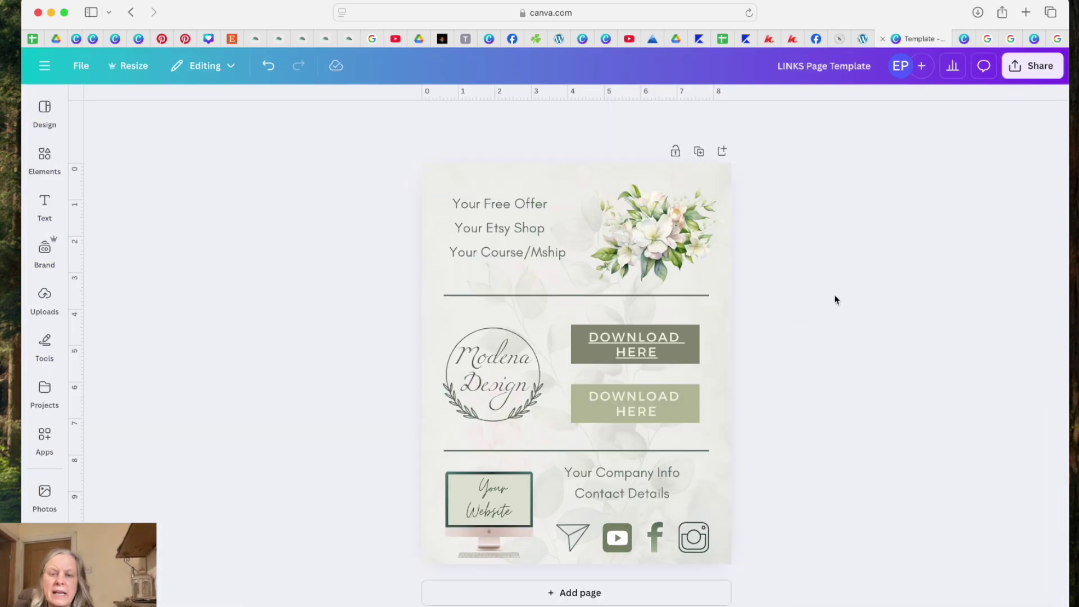